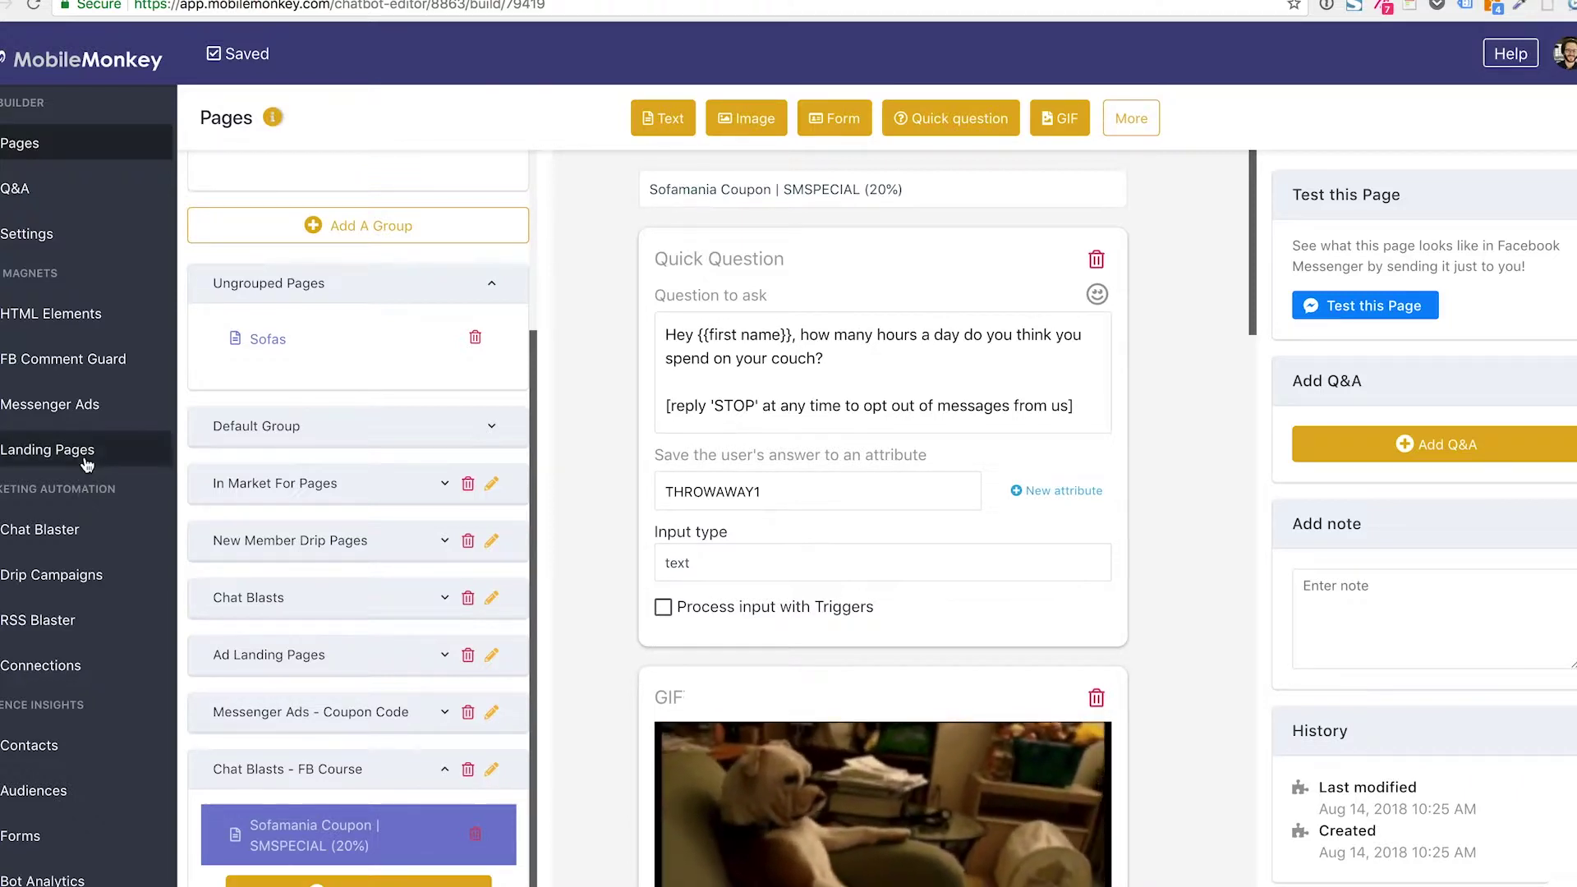
# Step: Open the Chat Blaster campaigns list showing the two sent blasts
pyautogui.click(62, 534)
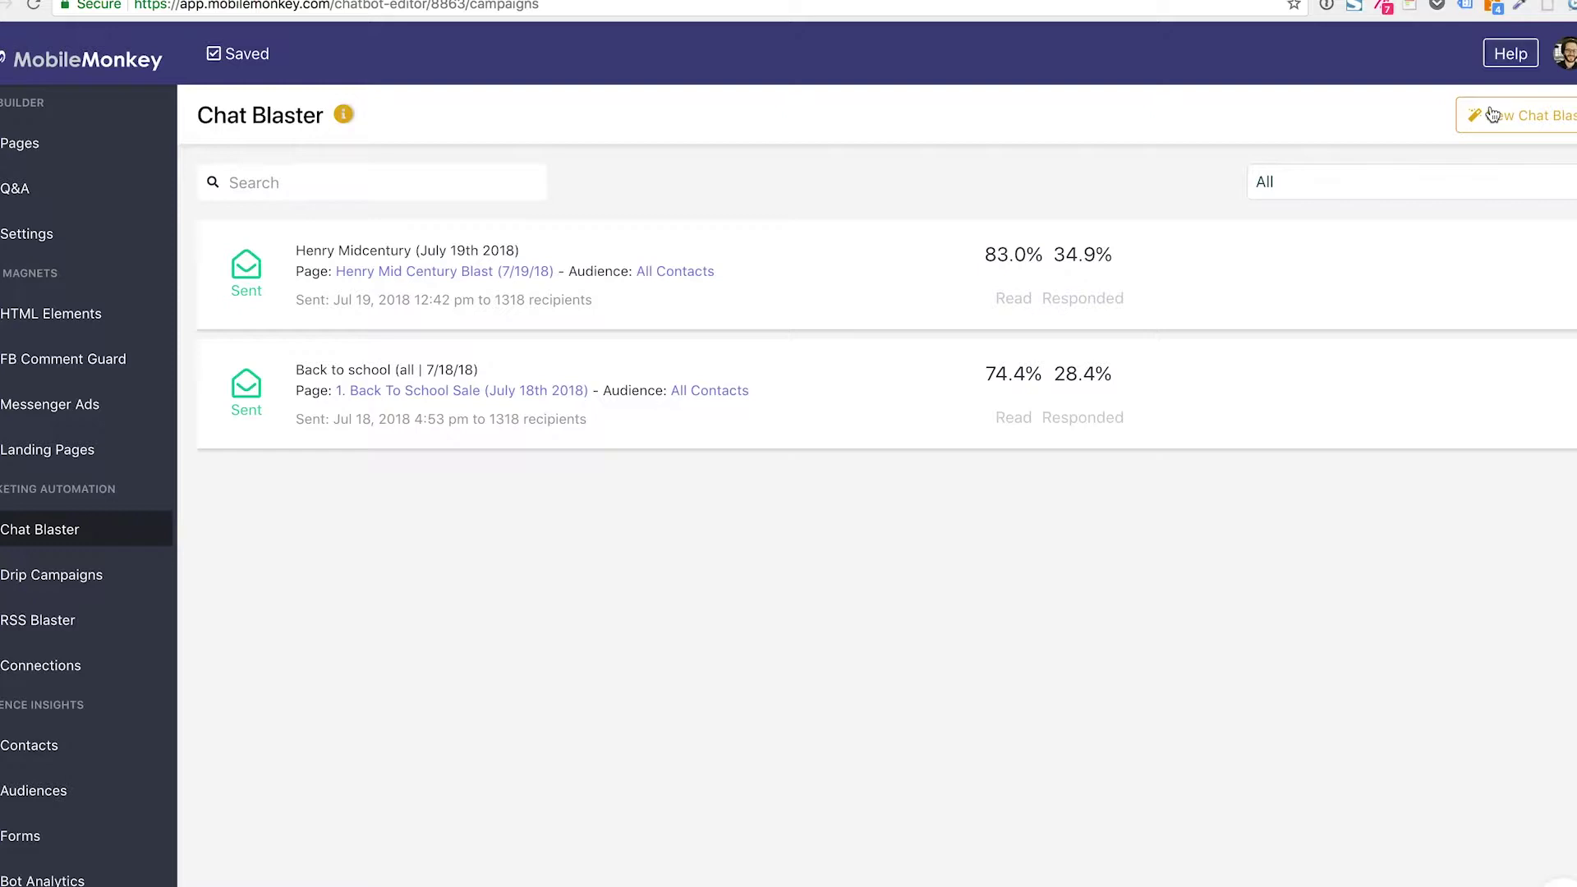
# Step: Start a new chat blast and rename it 'SMSPECIAL coupon (qq) | Dog gif'
pyautogui.click(1493, 114)
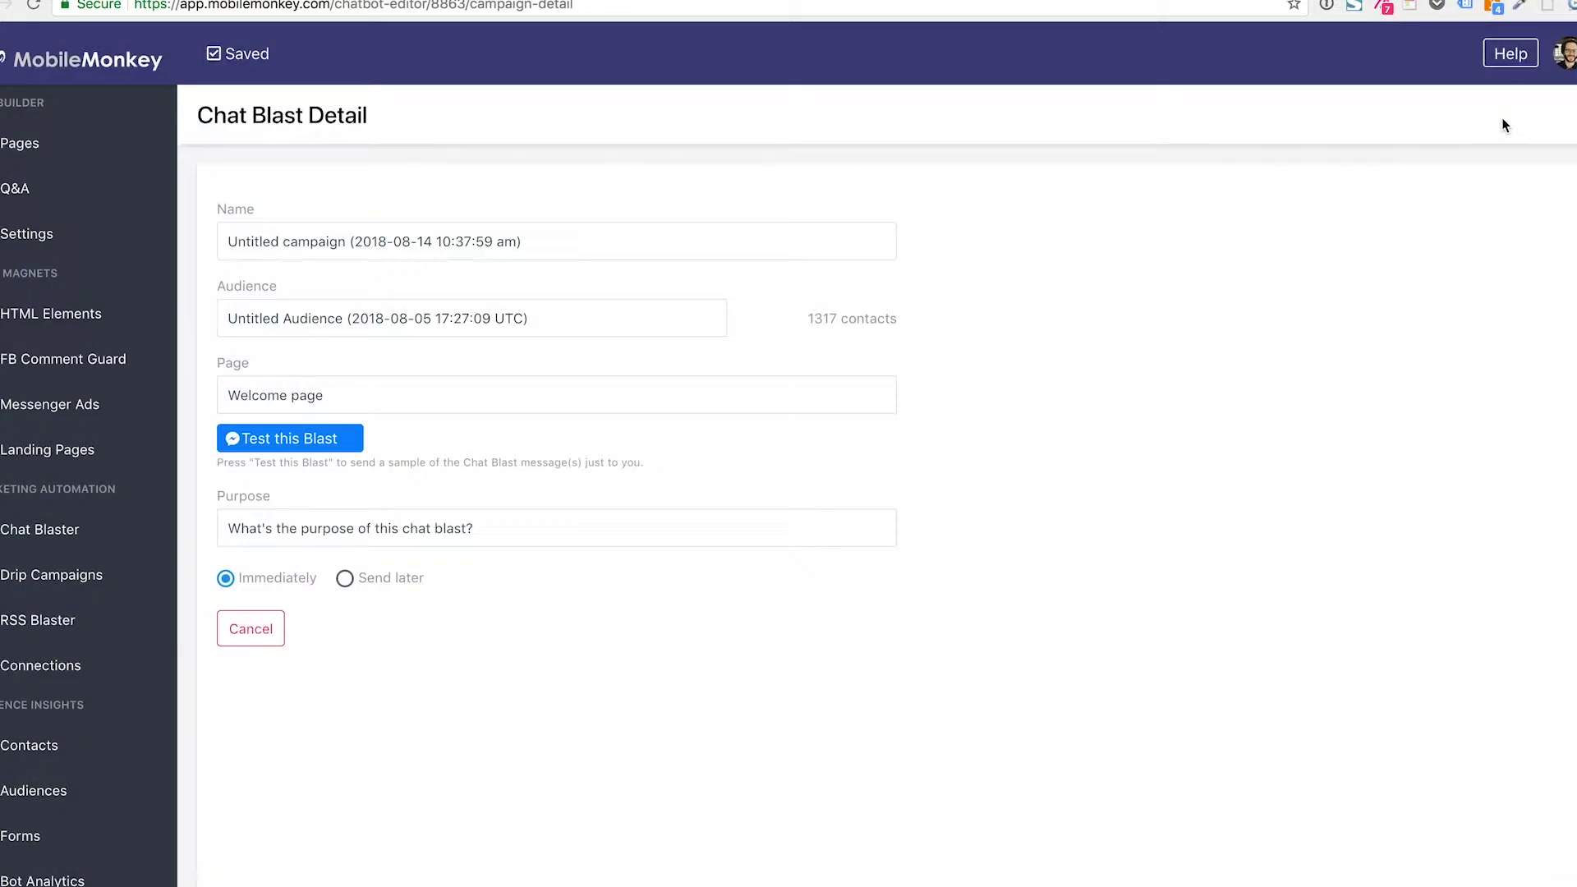
pyautogui.moveTo(519, 234); pyautogui.dragTo(338, 217)
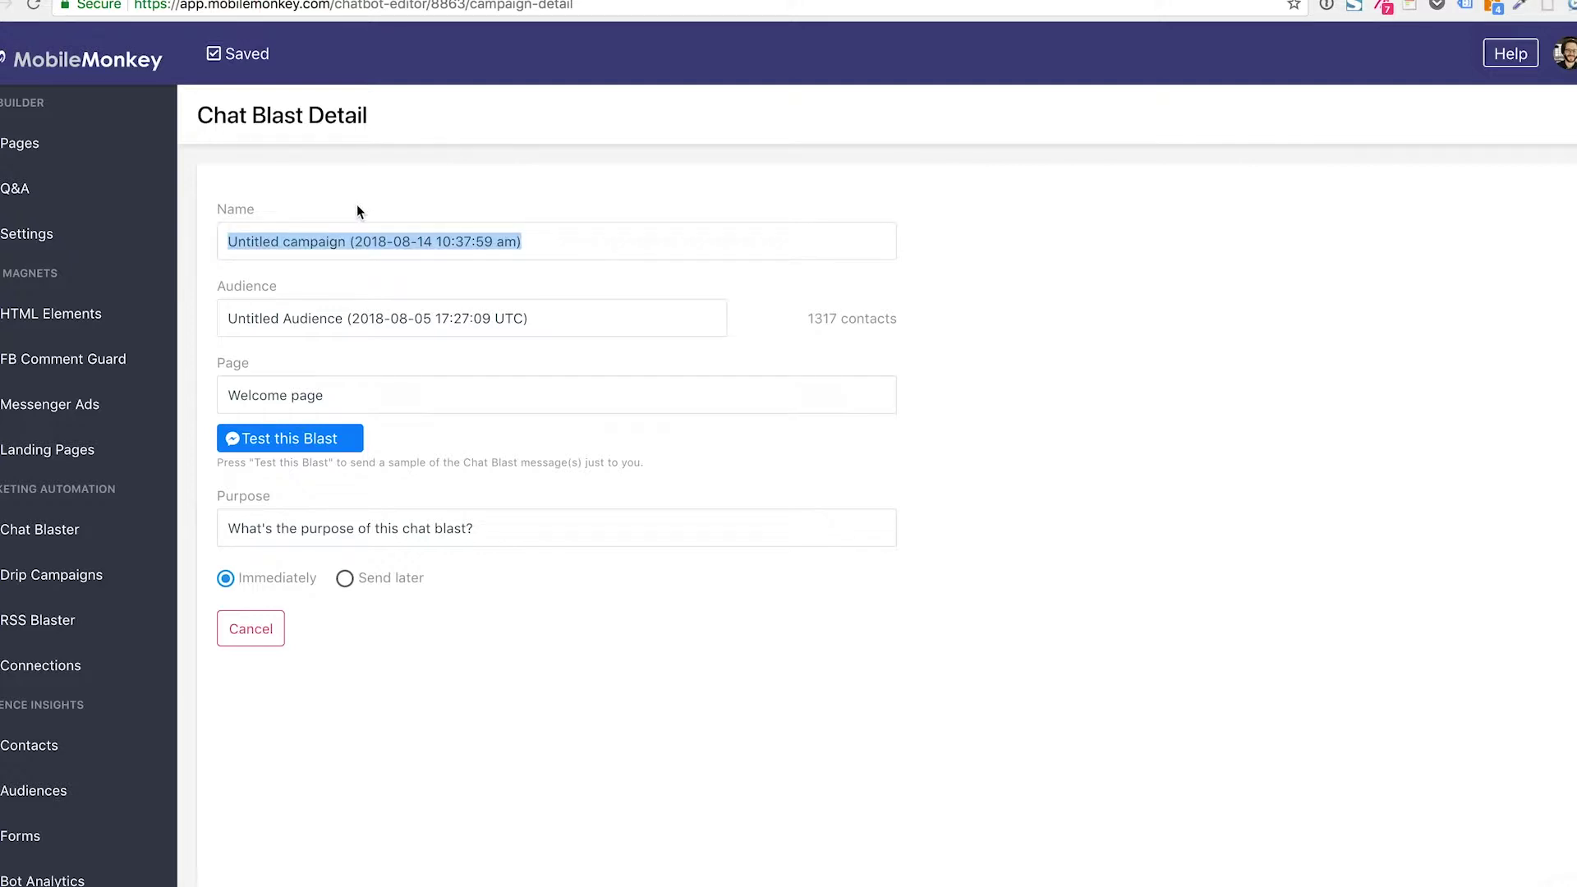
pyautogui.write('Sof')
pyautogui.press('BackSpace')
pyautogui.press('BackSpace')
pyautogui.press('BackSpace')
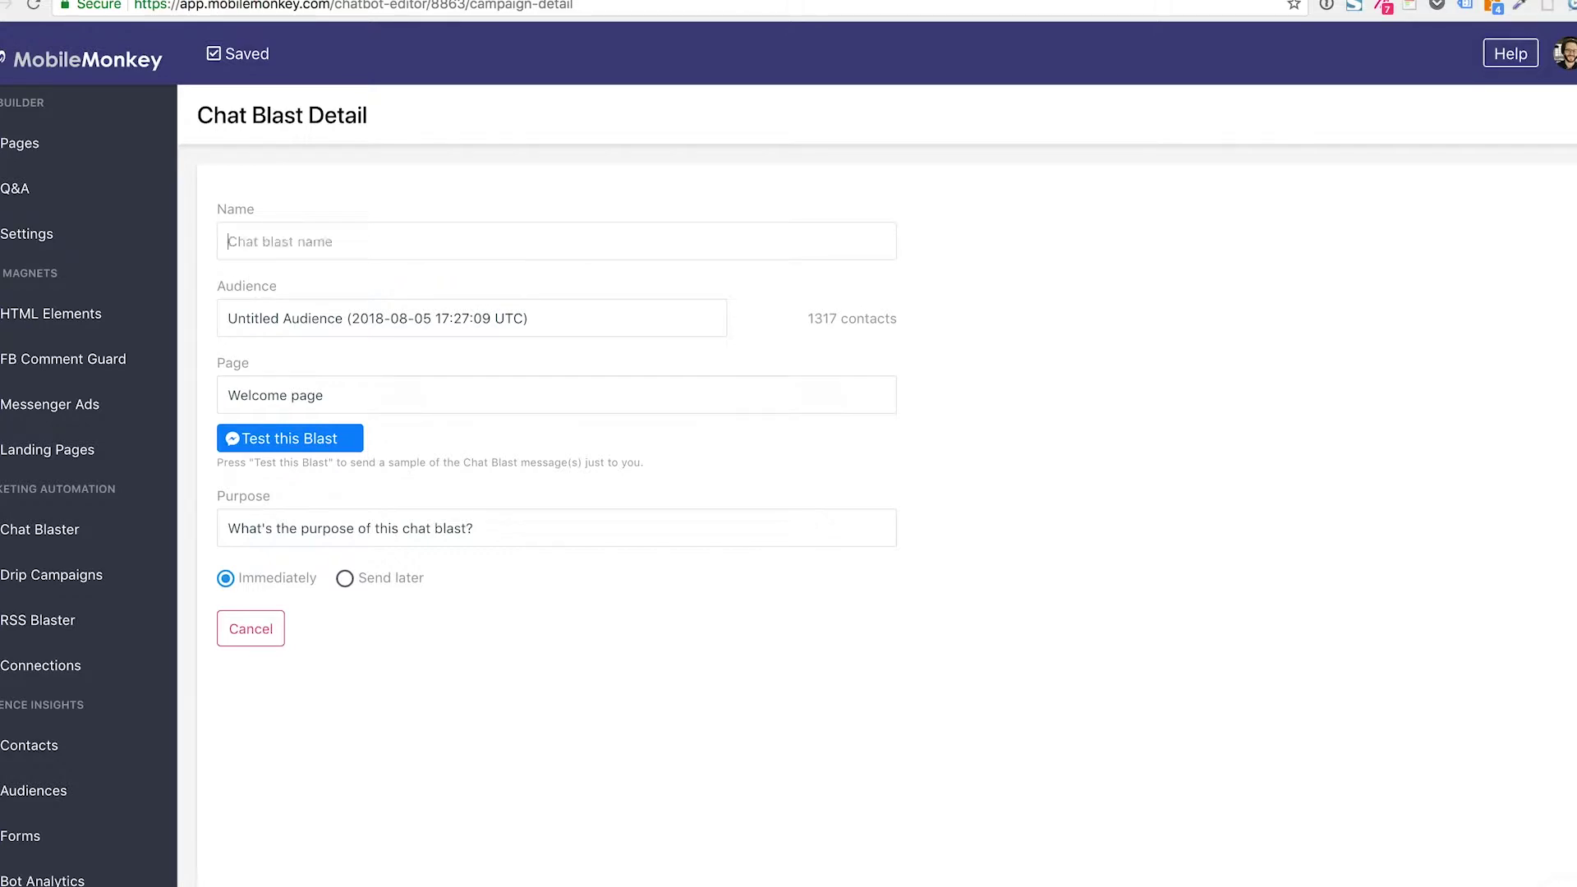
pyautogui.write('SMSPECIAL coup')
pyautogui.press('BackSpace')
pyautogui.press('BackSpace')
pyautogui.write('upon (qq)')
pyautogui.write('|')
pyautogui.write('D')
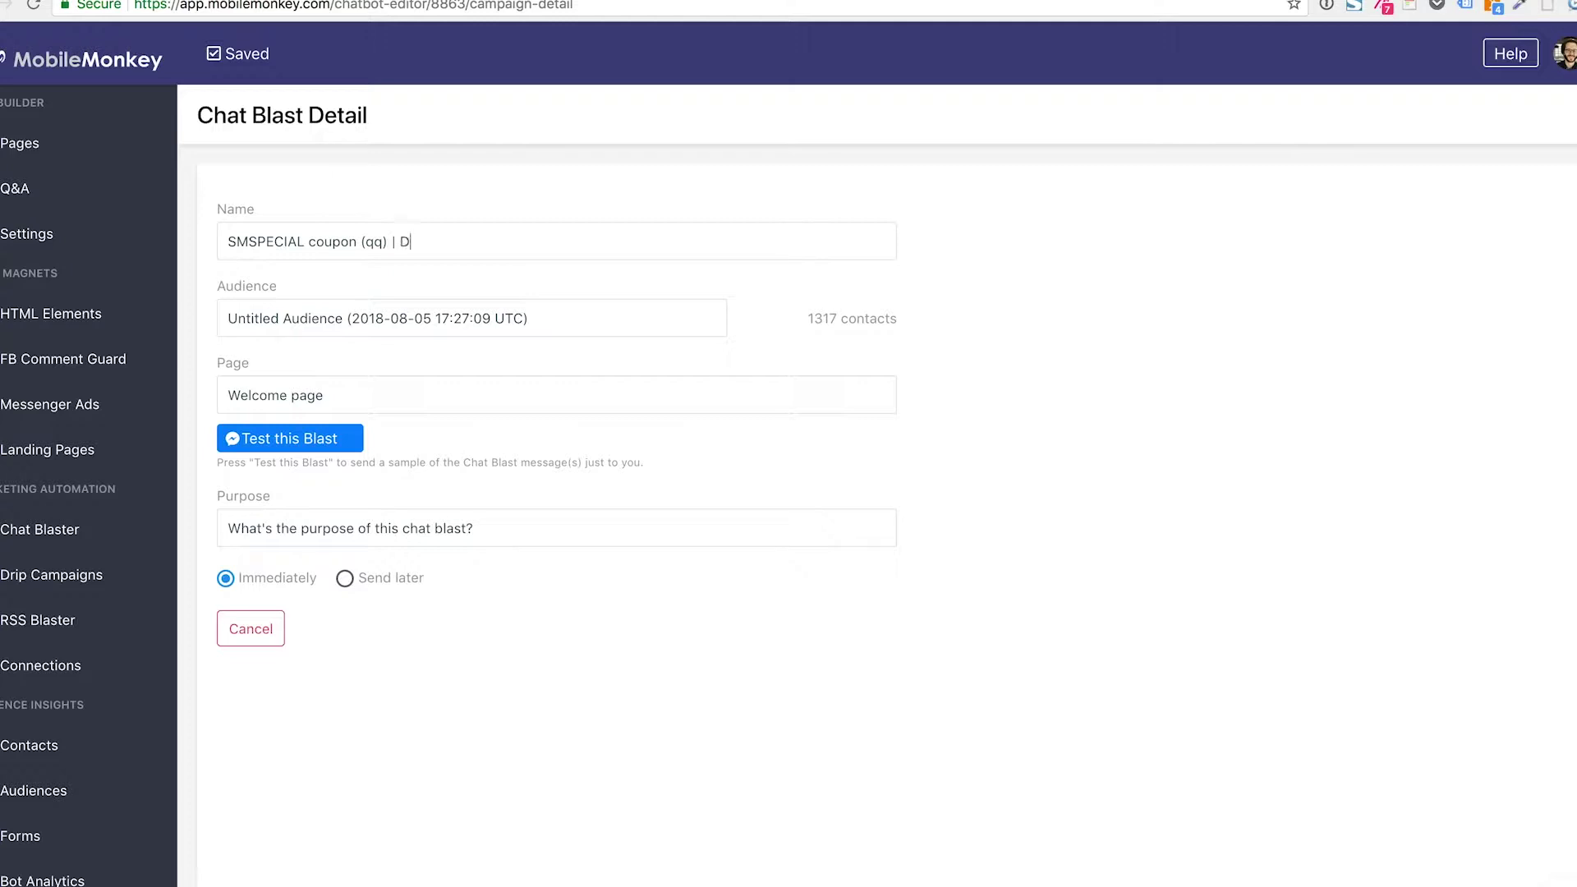
pyautogui.write('og gif')
# Step: Target All Contacts and choose the Sofamania Coupon | SMSPECIAL (20%) page to send
pyautogui.click(573, 318)
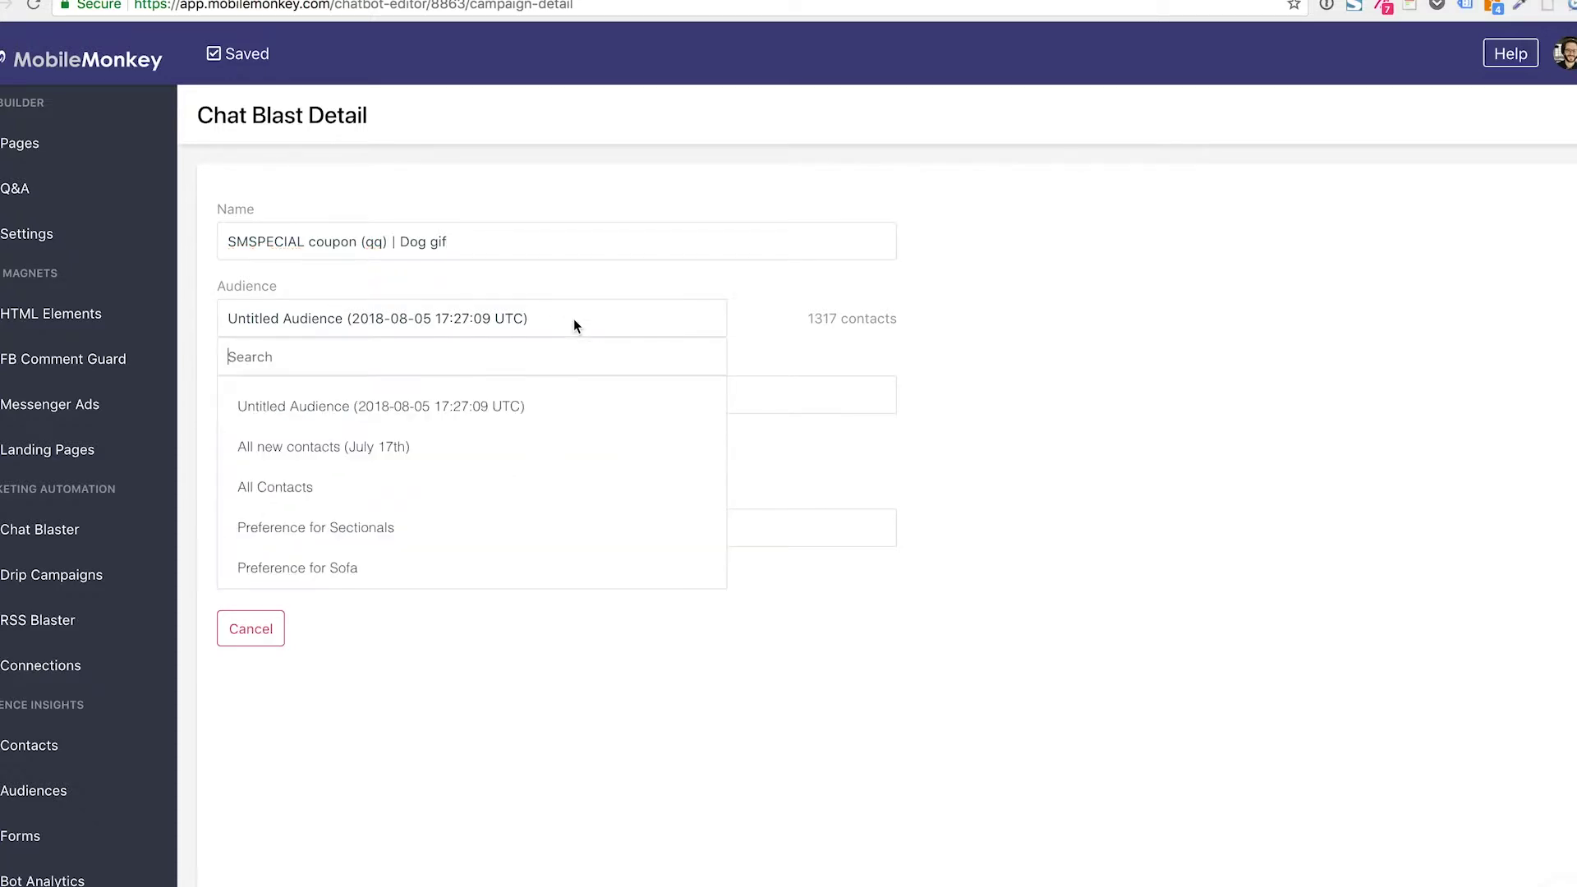
pyautogui.click(378, 489)
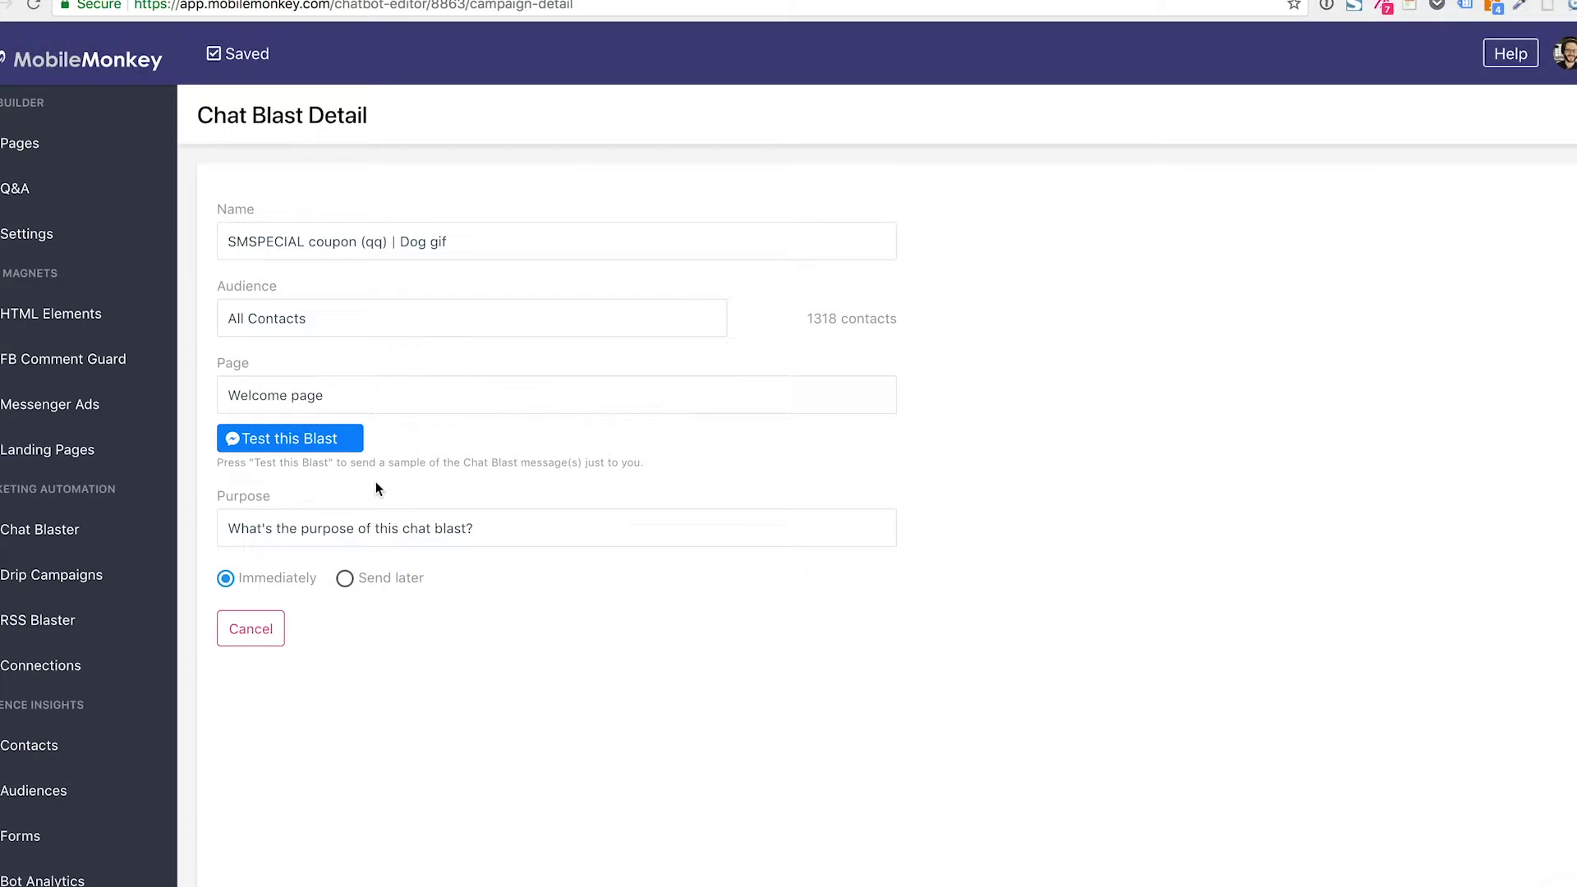
pyautogui.click(412, 410)
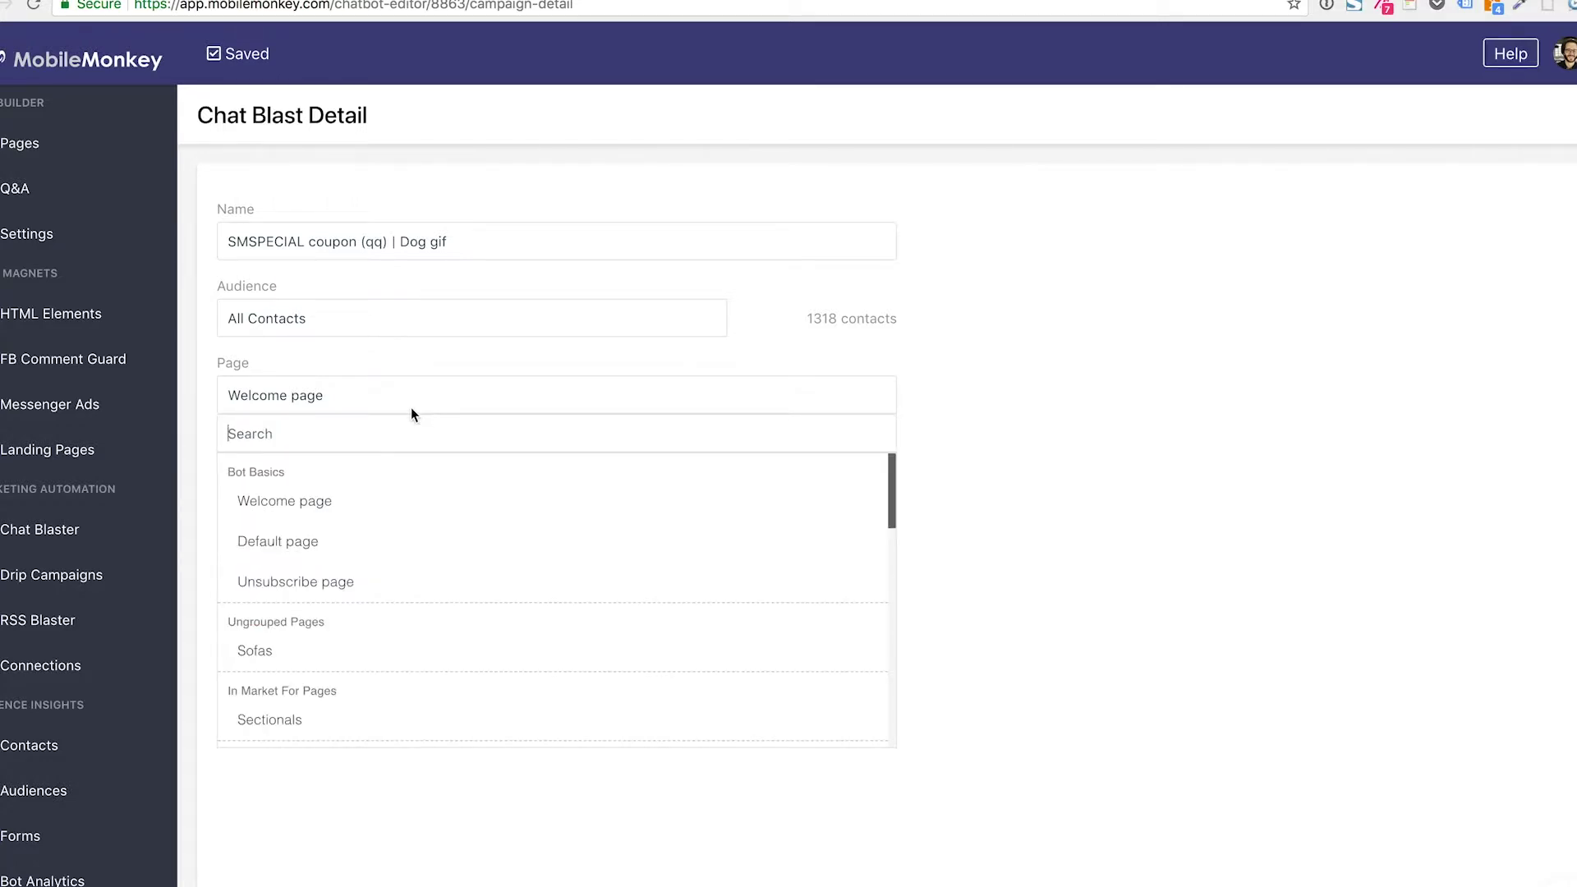
pyautogui.moveTo(891, 480); pyautogui.dragTo(879, 449)
pyautogui.moveTo(874, 462); pyautogui.dragTo(858, 580)
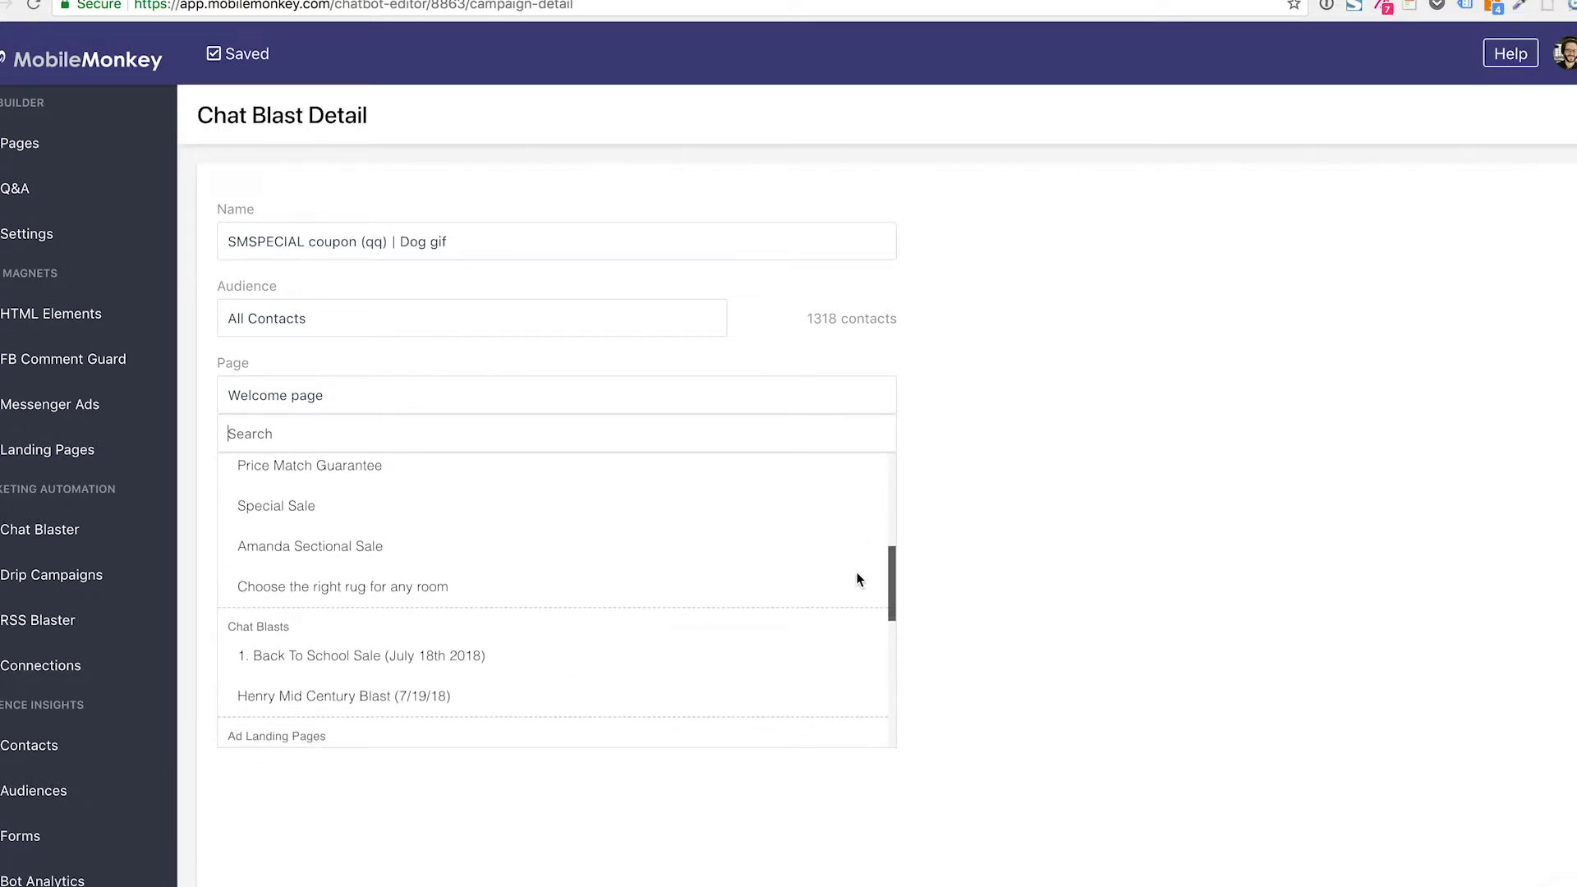
pyautogui.scroll(-1, 857, 580)
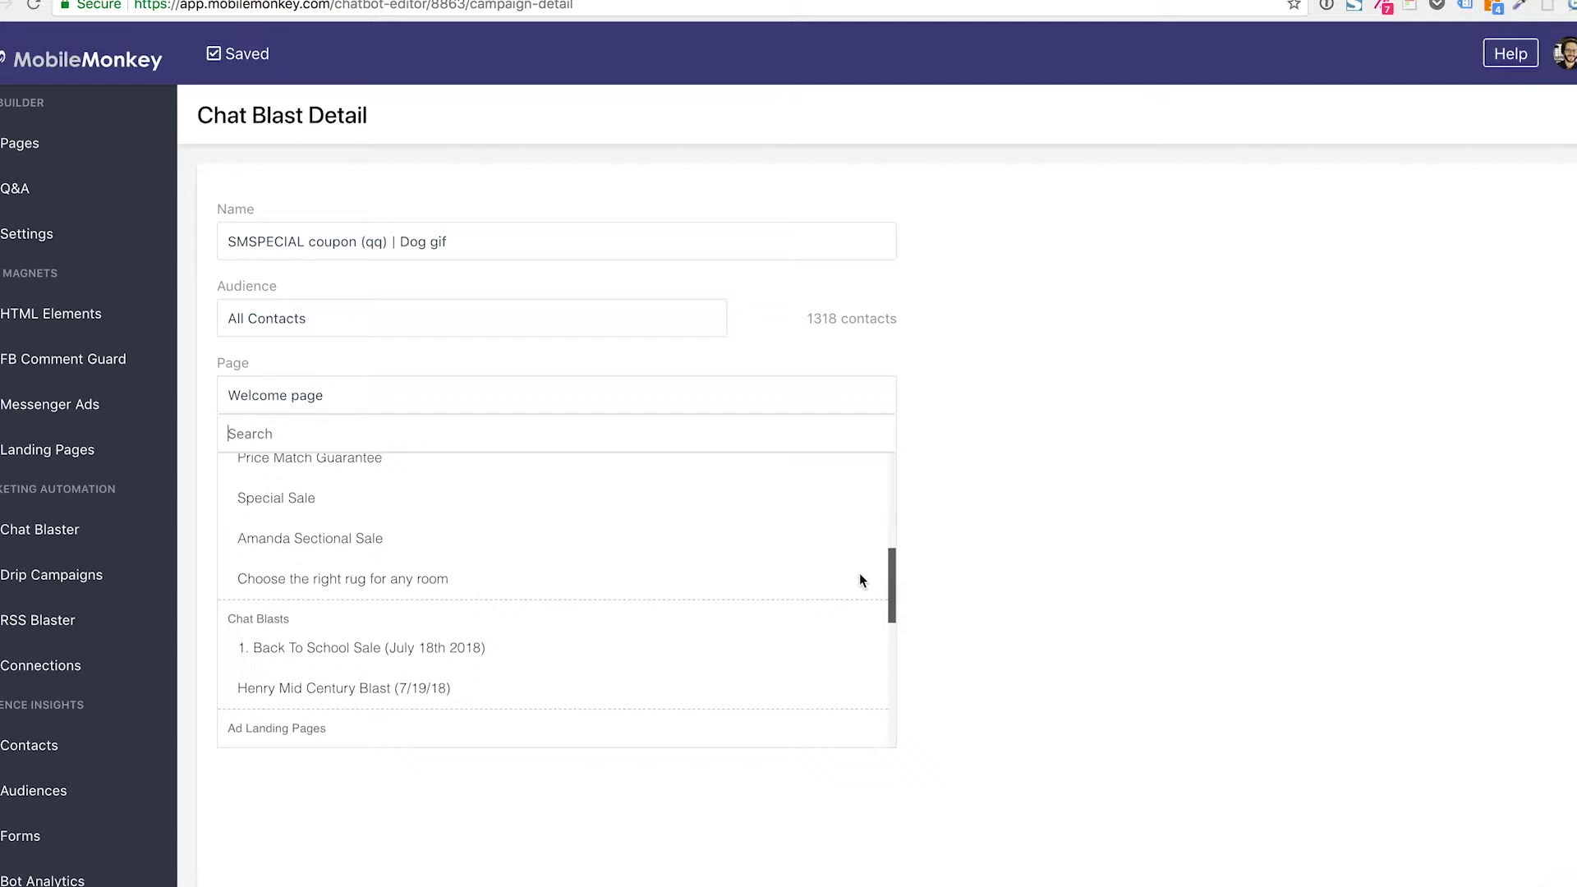
pyautogui.scroll(-5, 859, 580)
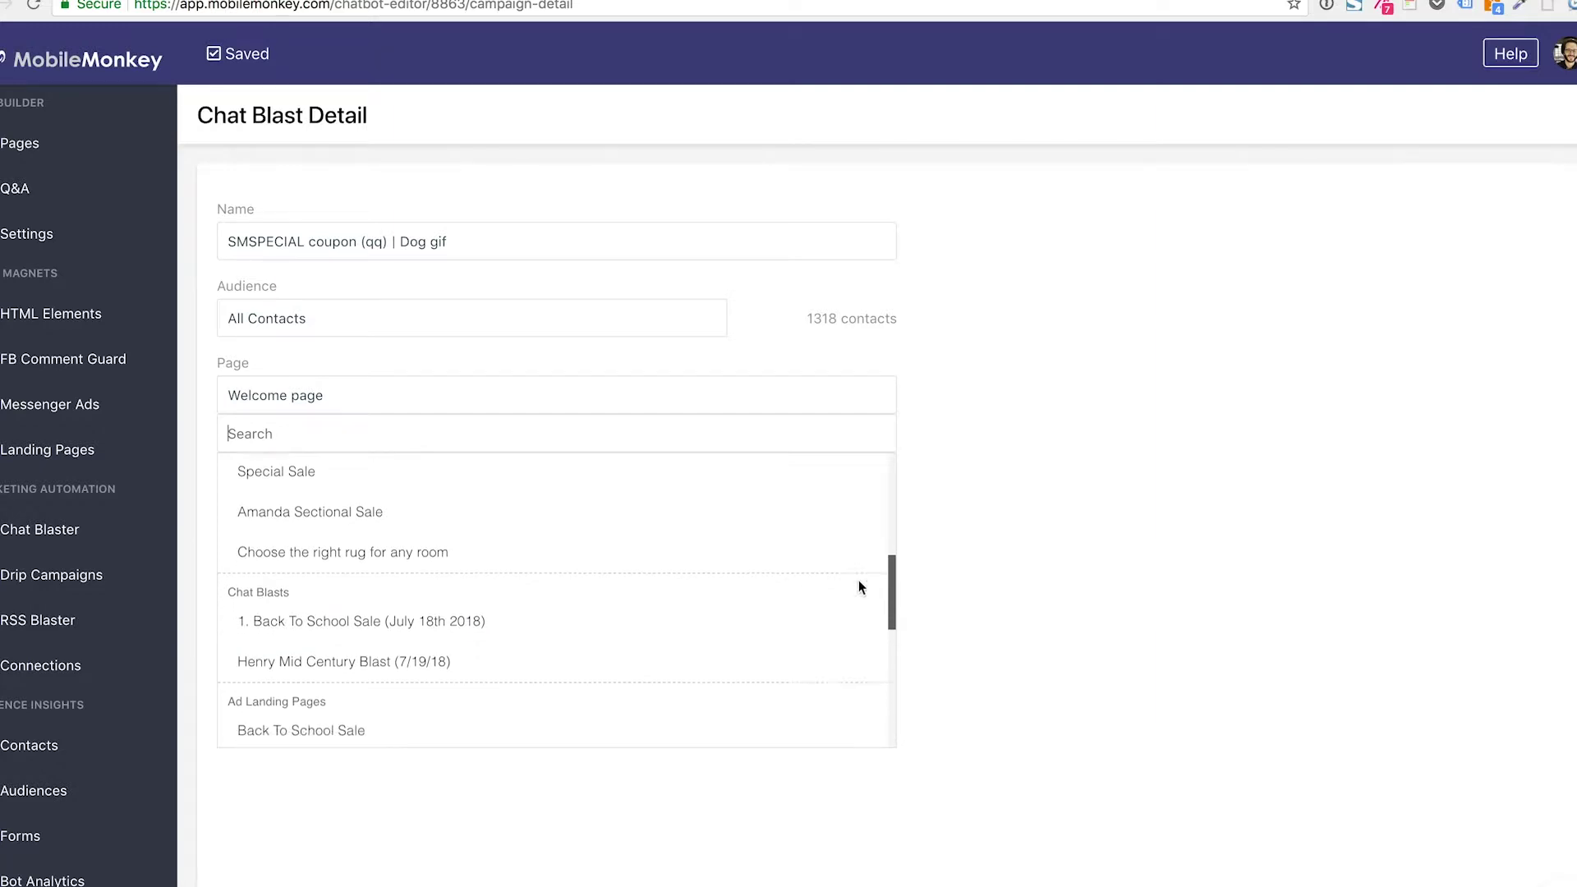
pyautogui.scroll(-4, 858, 652)
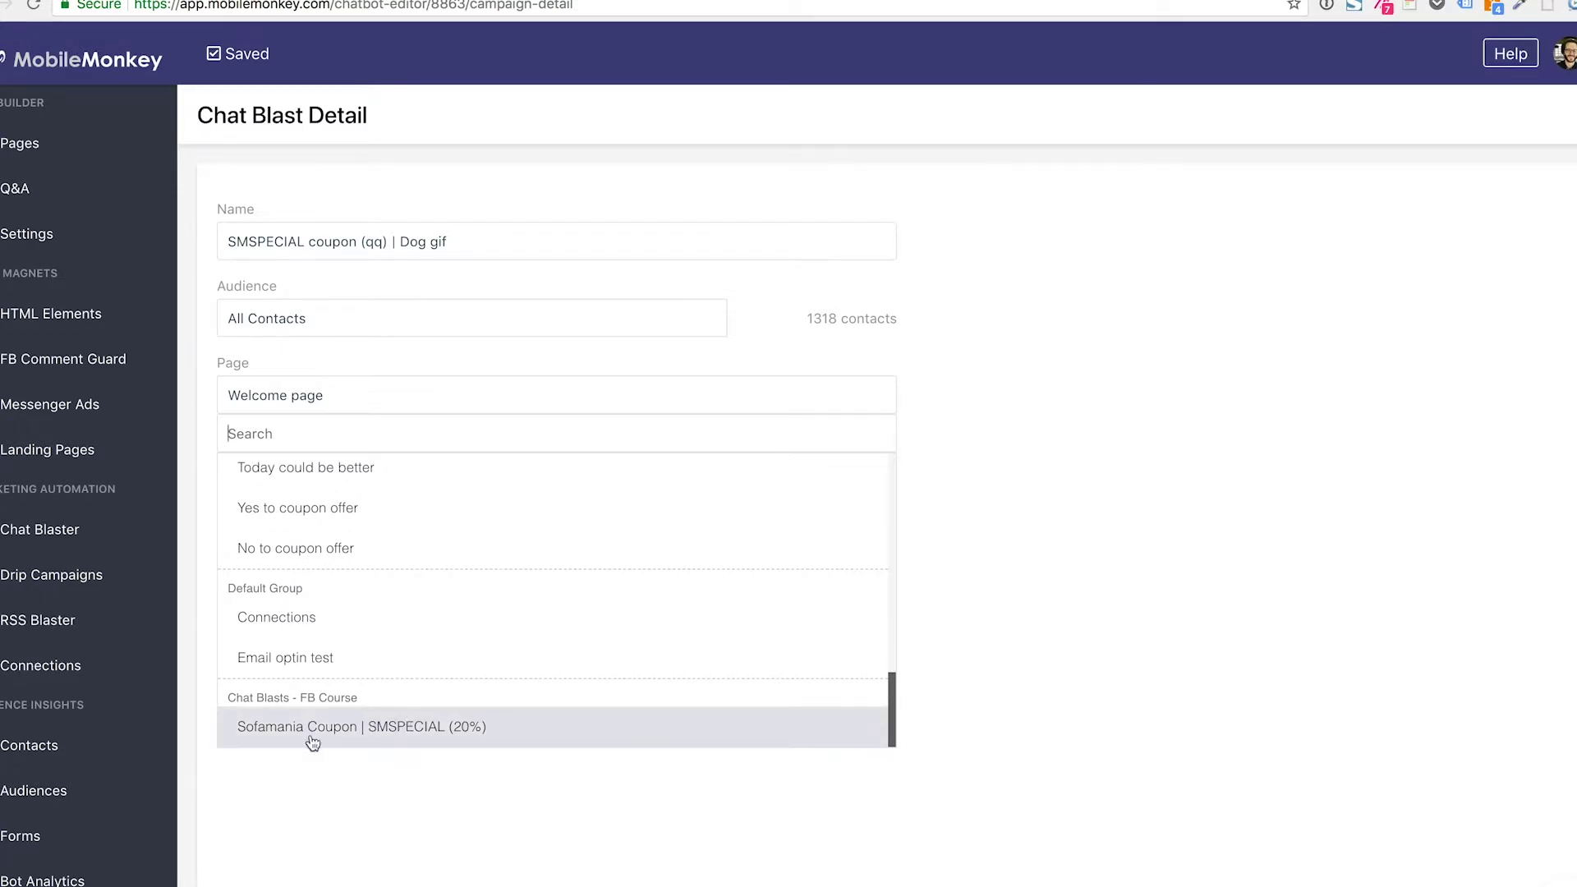
pyautogui.click(357, 731)
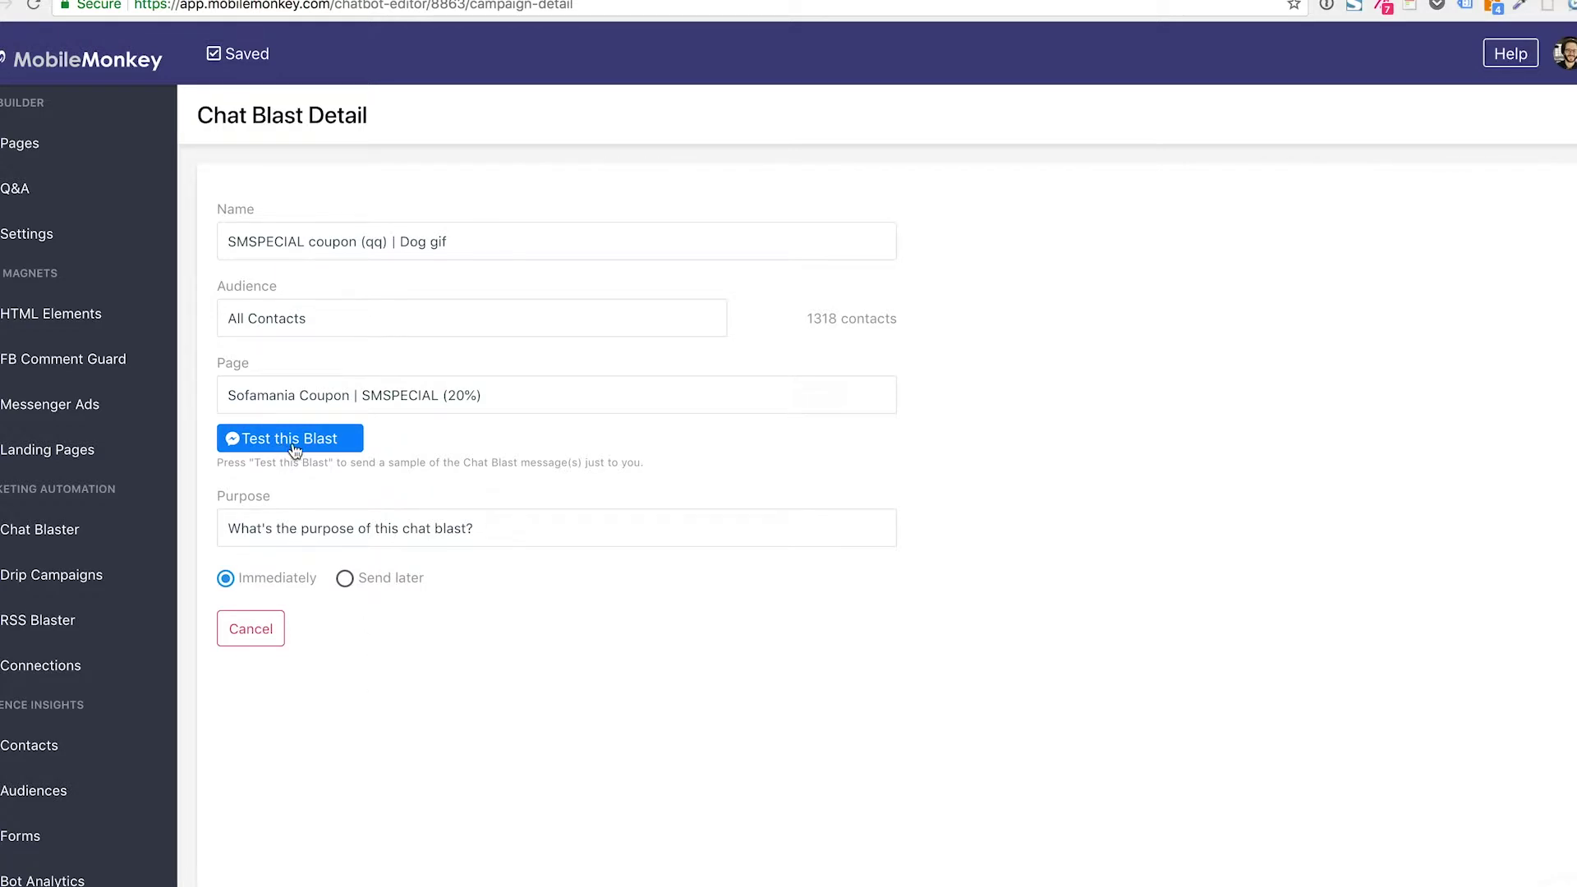
# Step: Set the purpose to Non-Promotional Subscription and switch scheduling to Send later
pyautogui.click(311, 538)
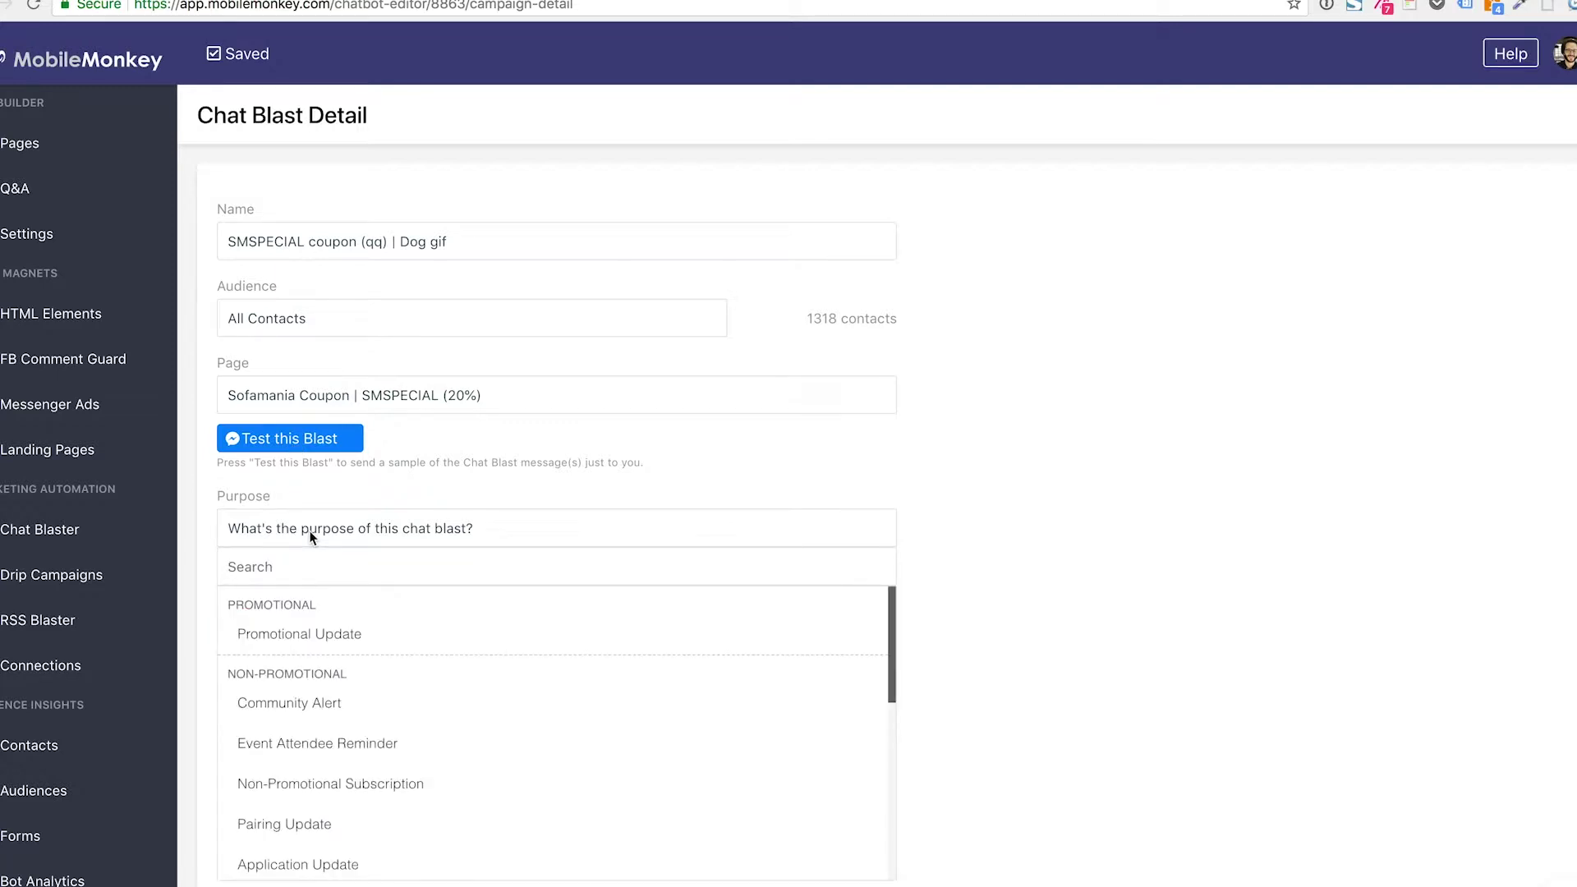
pyautogui.click(360, 801)
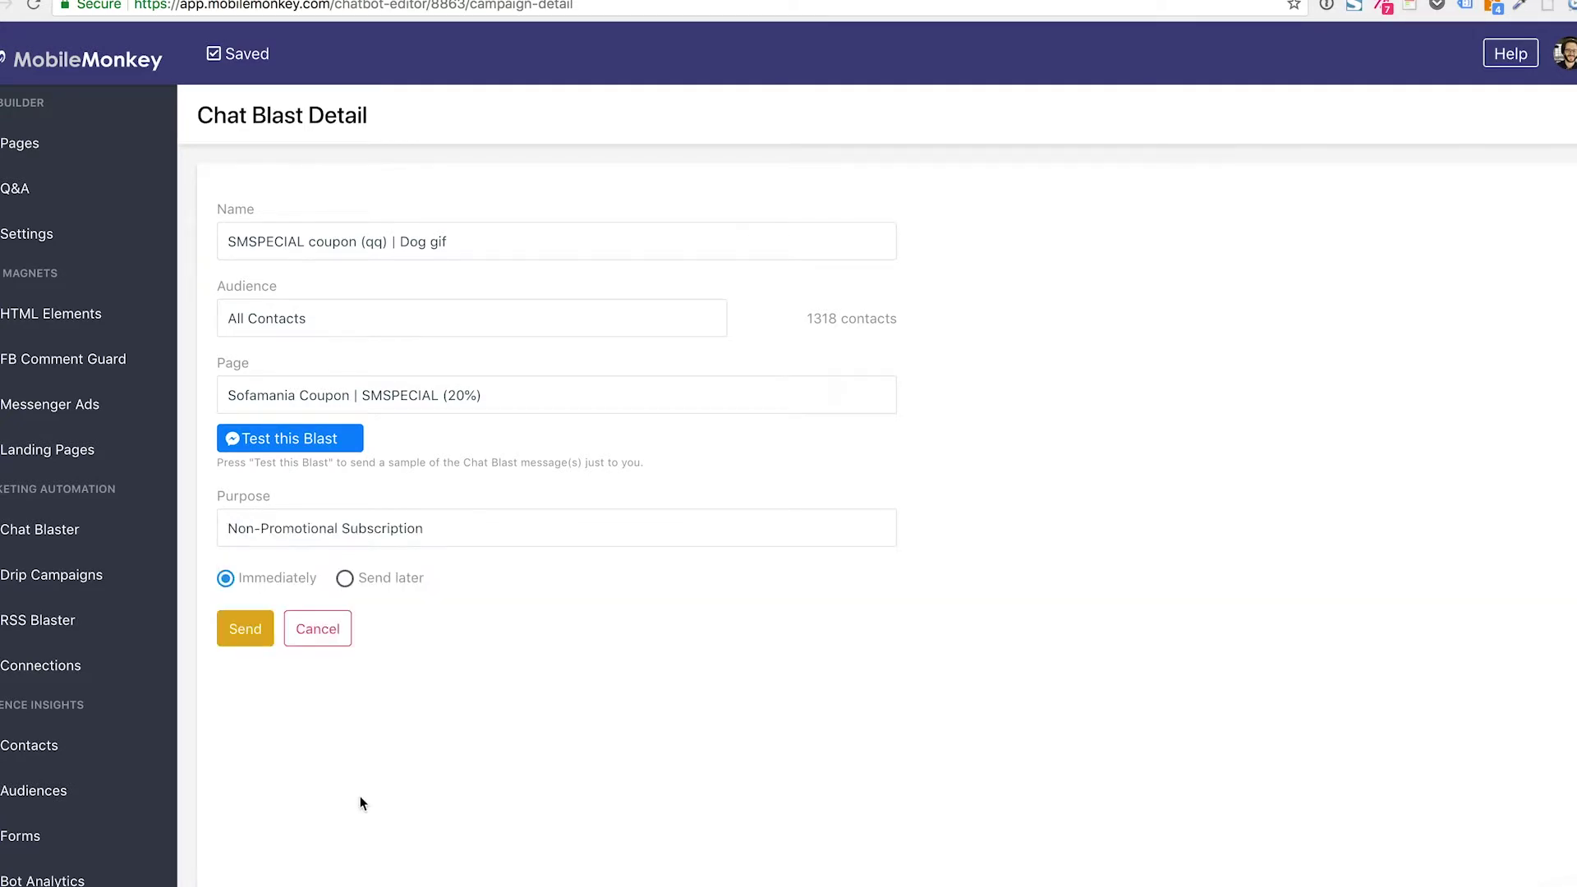
pyautogui.click(345, 579)
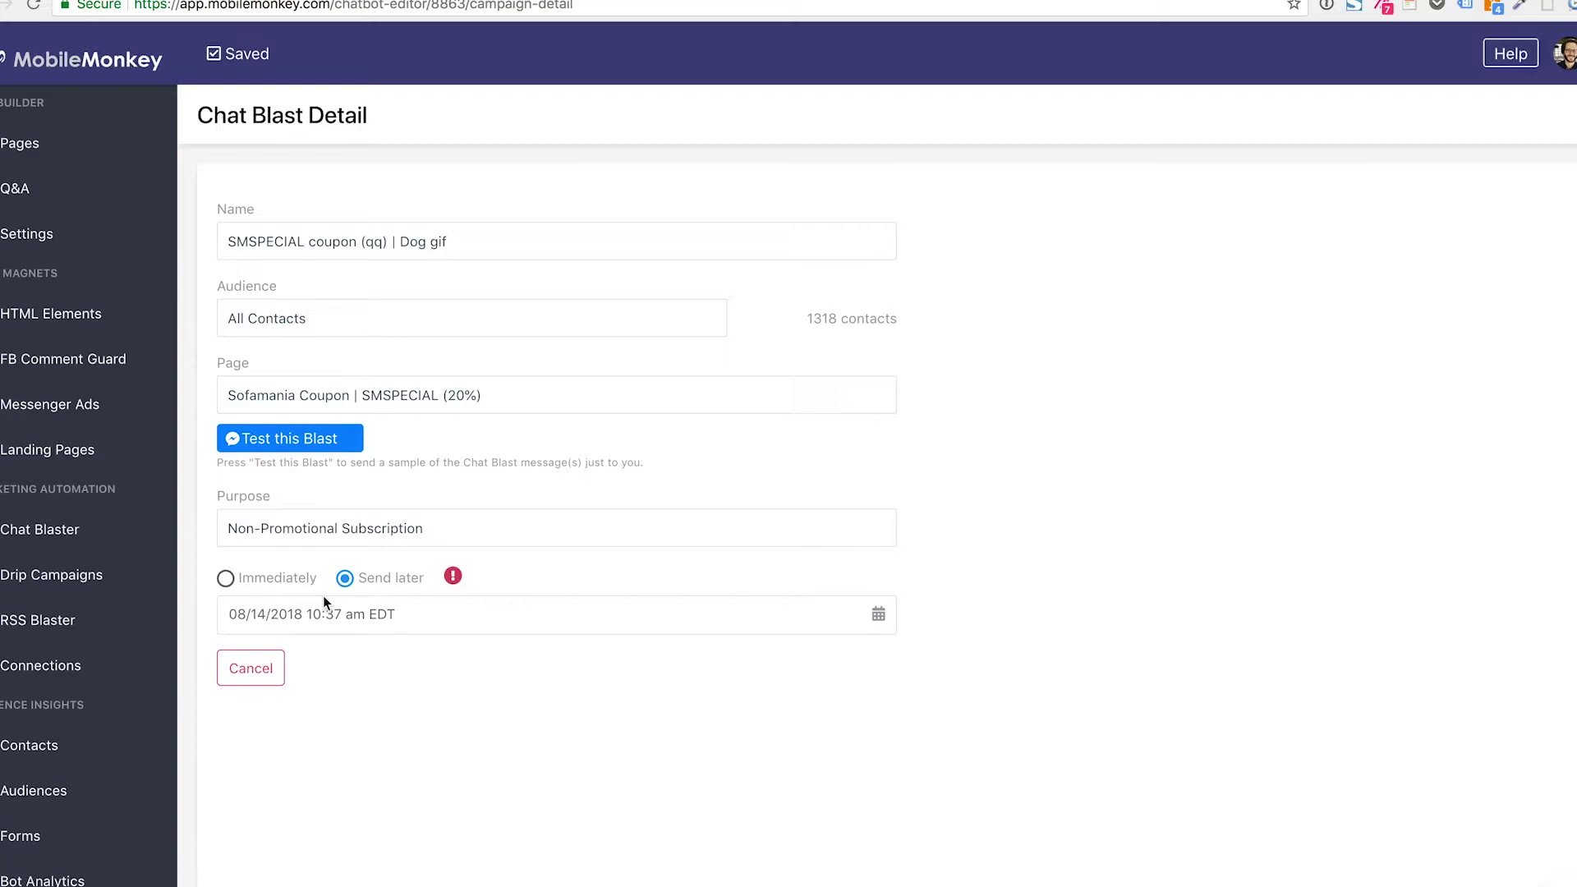
# Step: Switch back to sending immediately and send the blast to all 1318 contacts, confirming
pyautogui.click(227, 579)
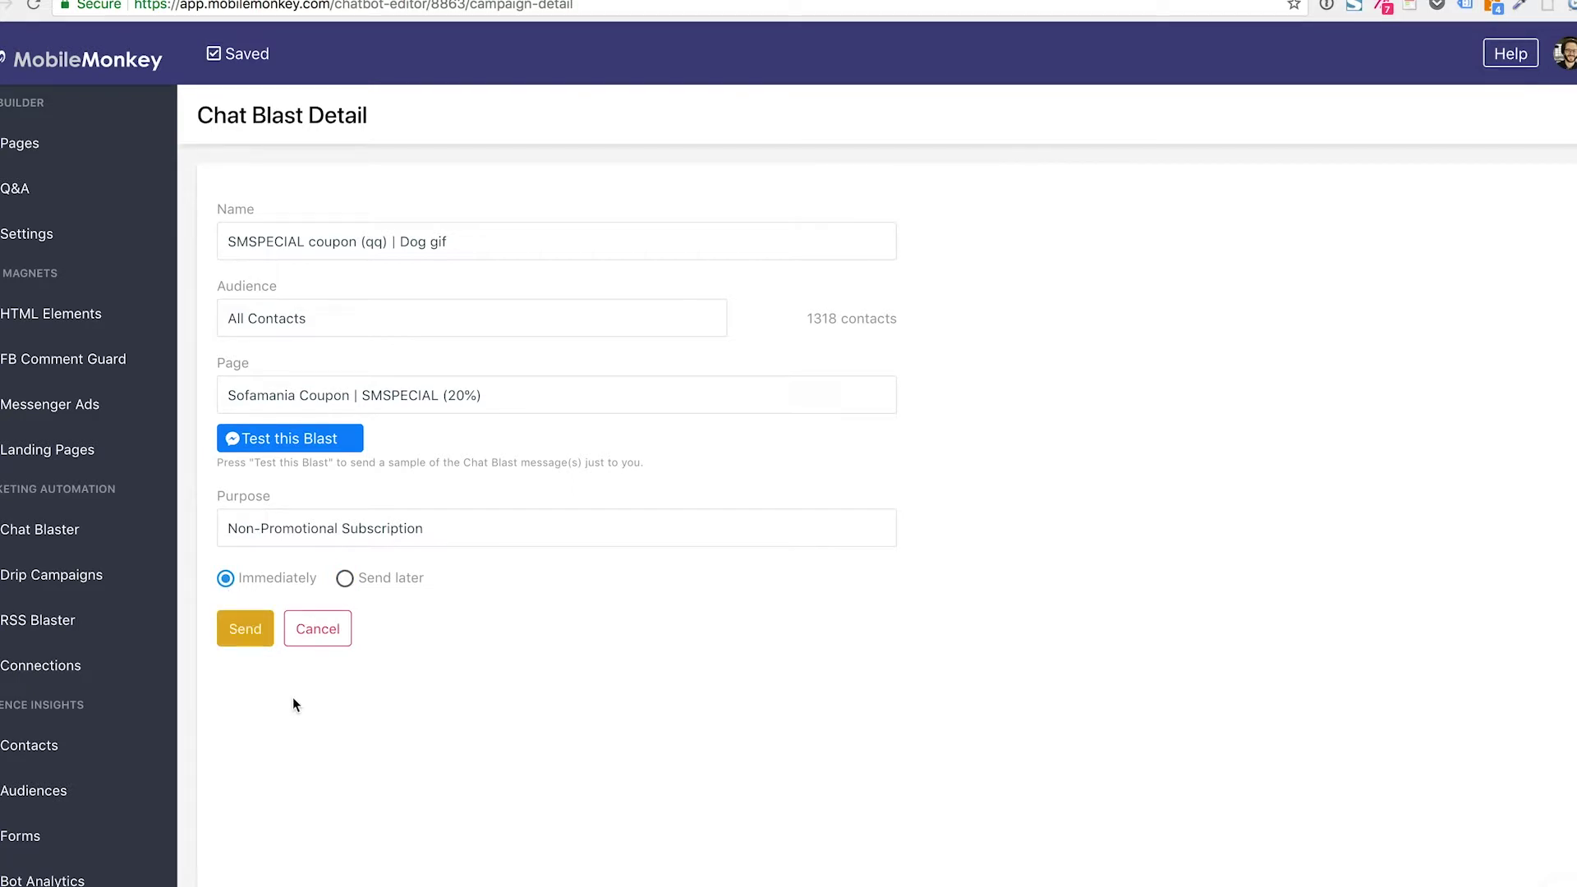
pyautogui.click(249, 637)
pyautogui.click(251, 639)
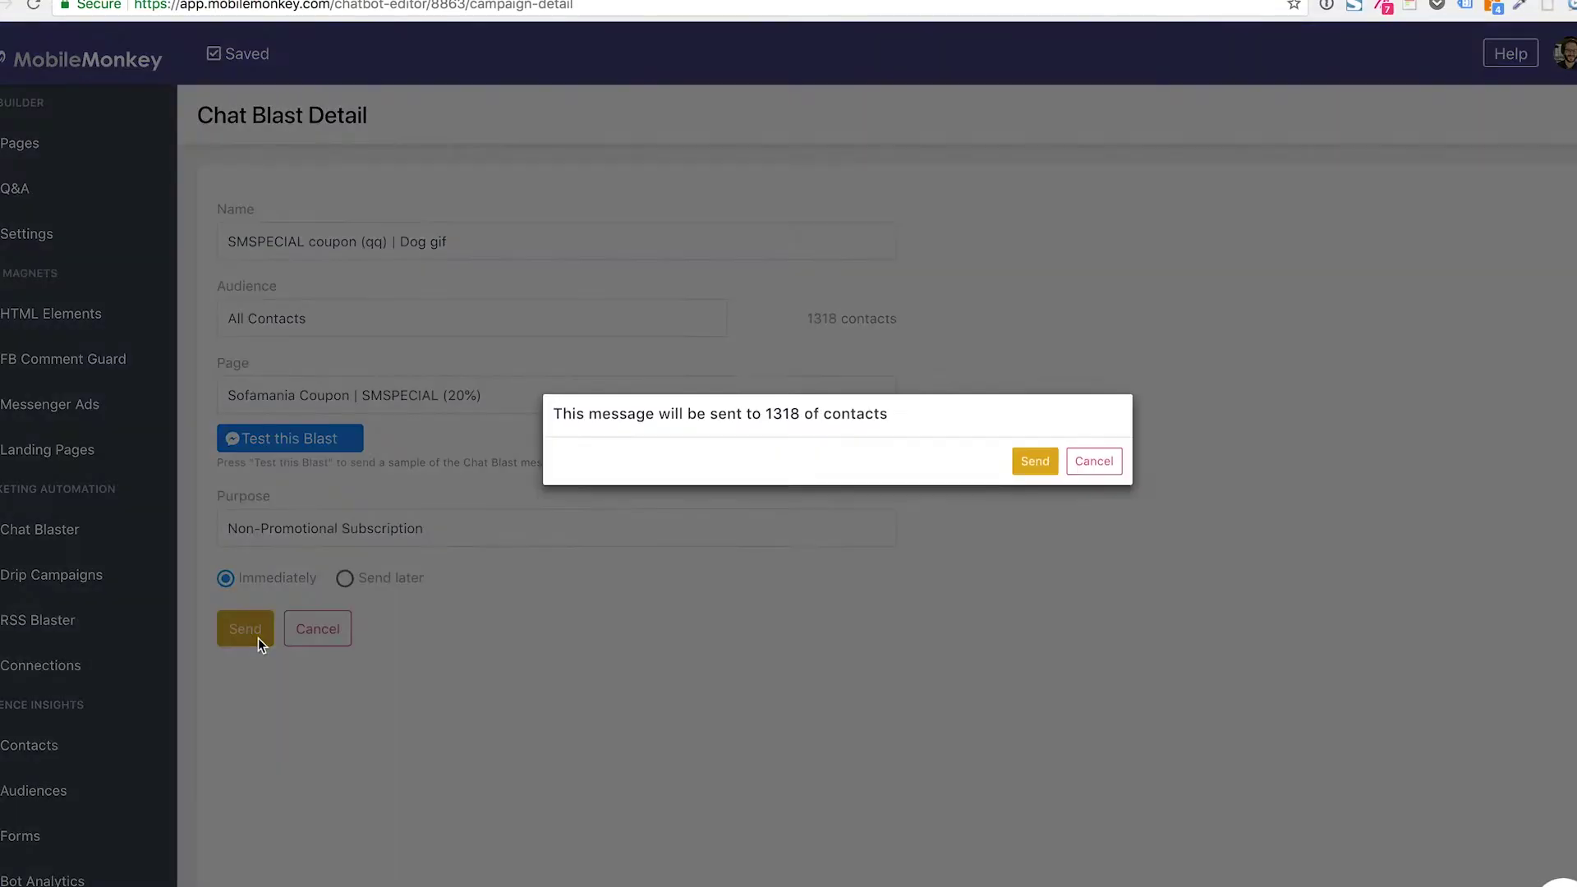
pyautogui.click(1032, 473)
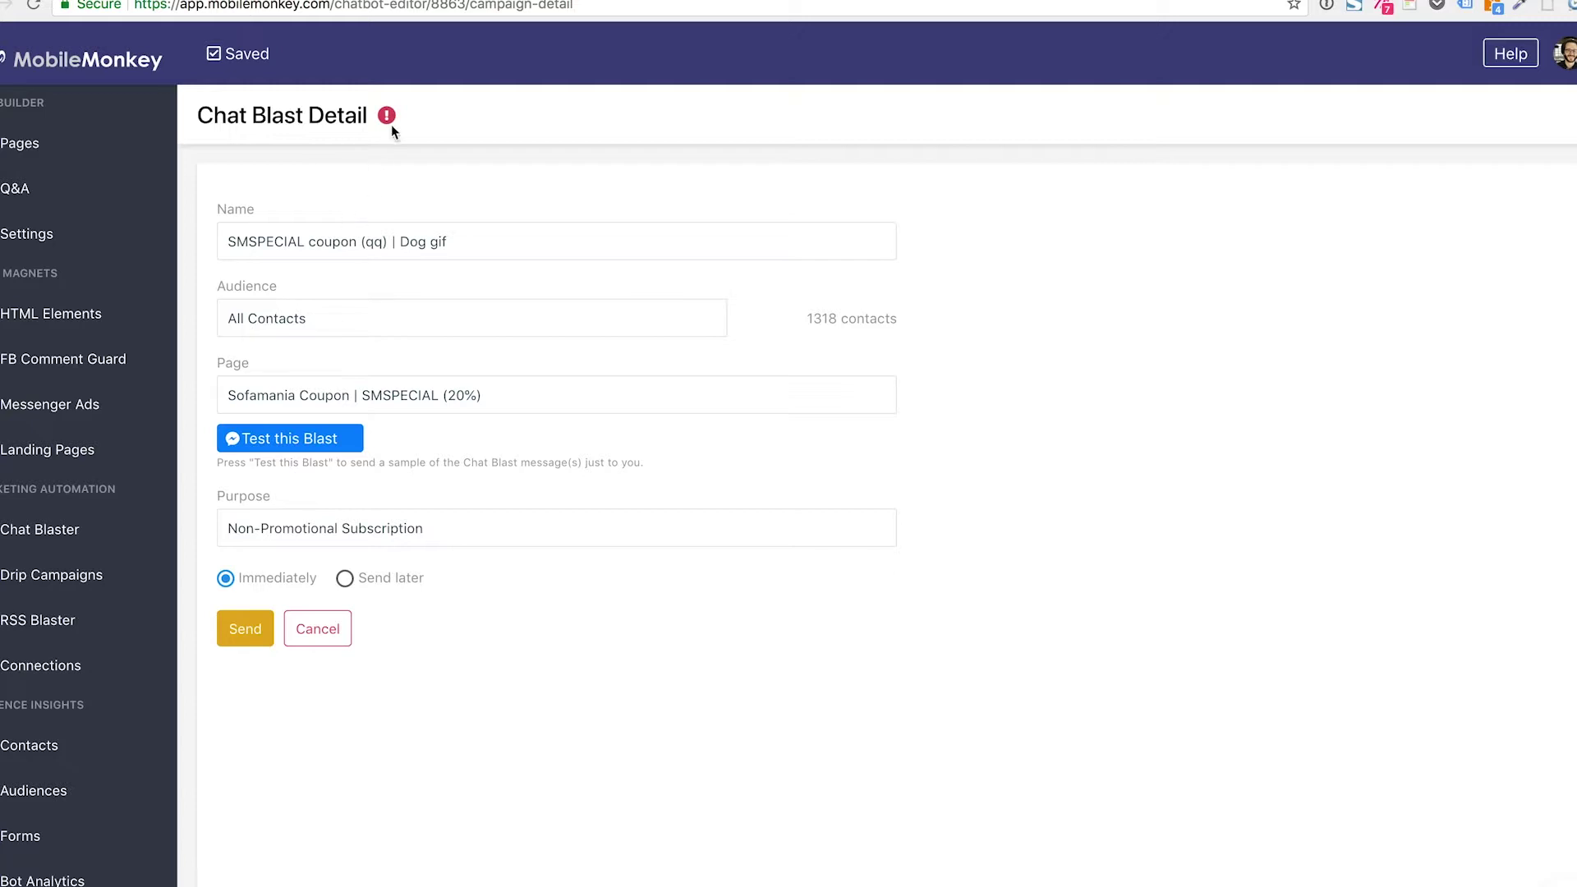
# Step: Retarget the blast to All new contacts (July 17th), 538 contacts, and confirm sending
pyautogui.moveTo(386, 119)
pyautogui.click(376, 330)
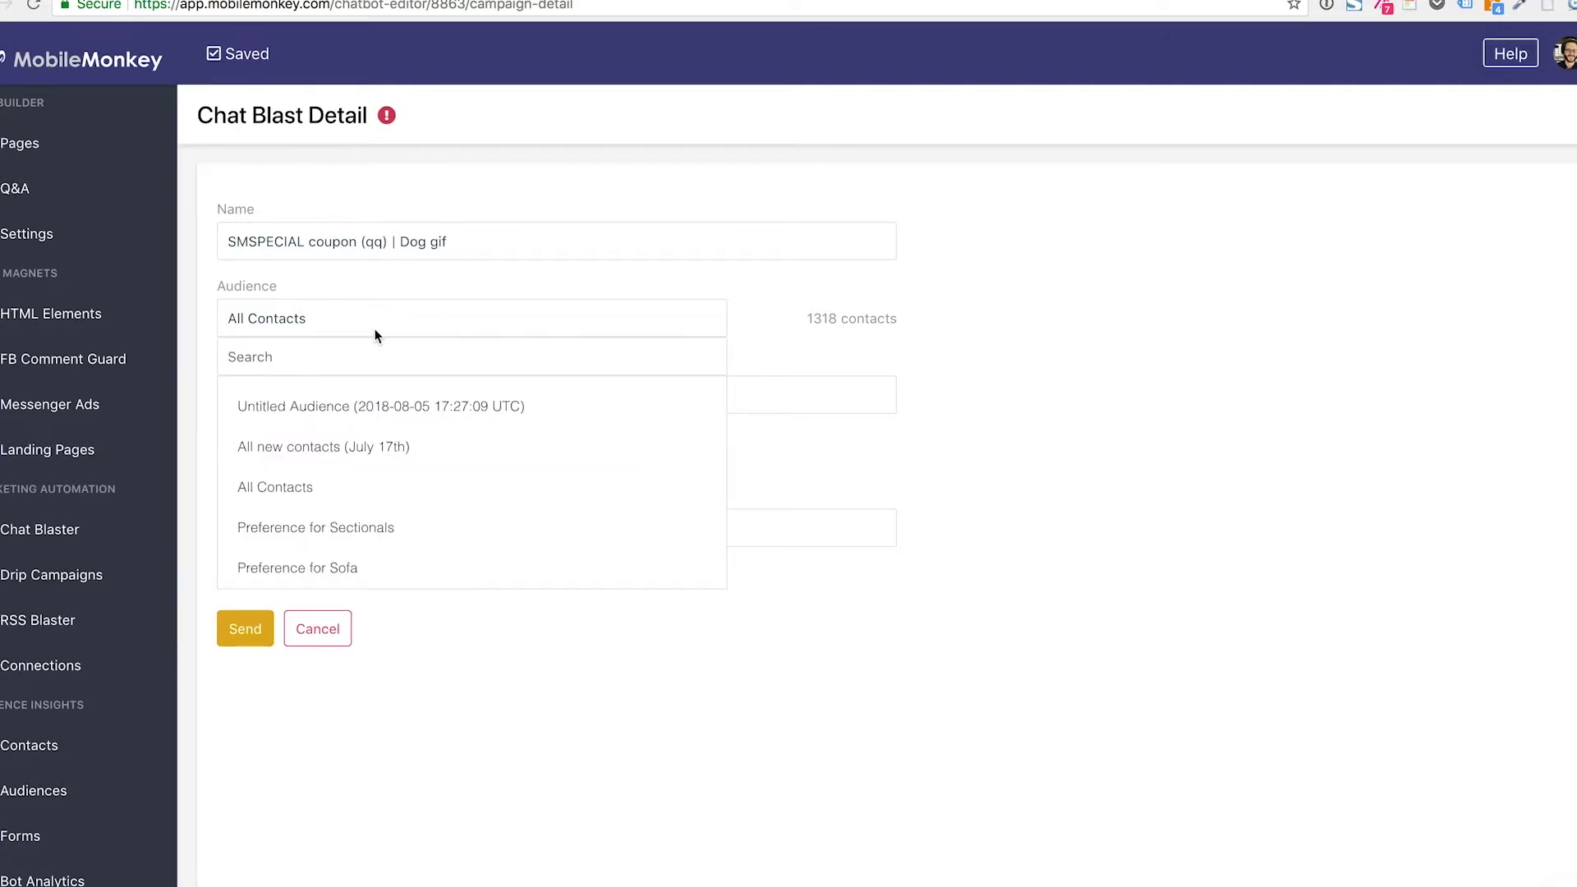
pyautogui.click(400, 407)
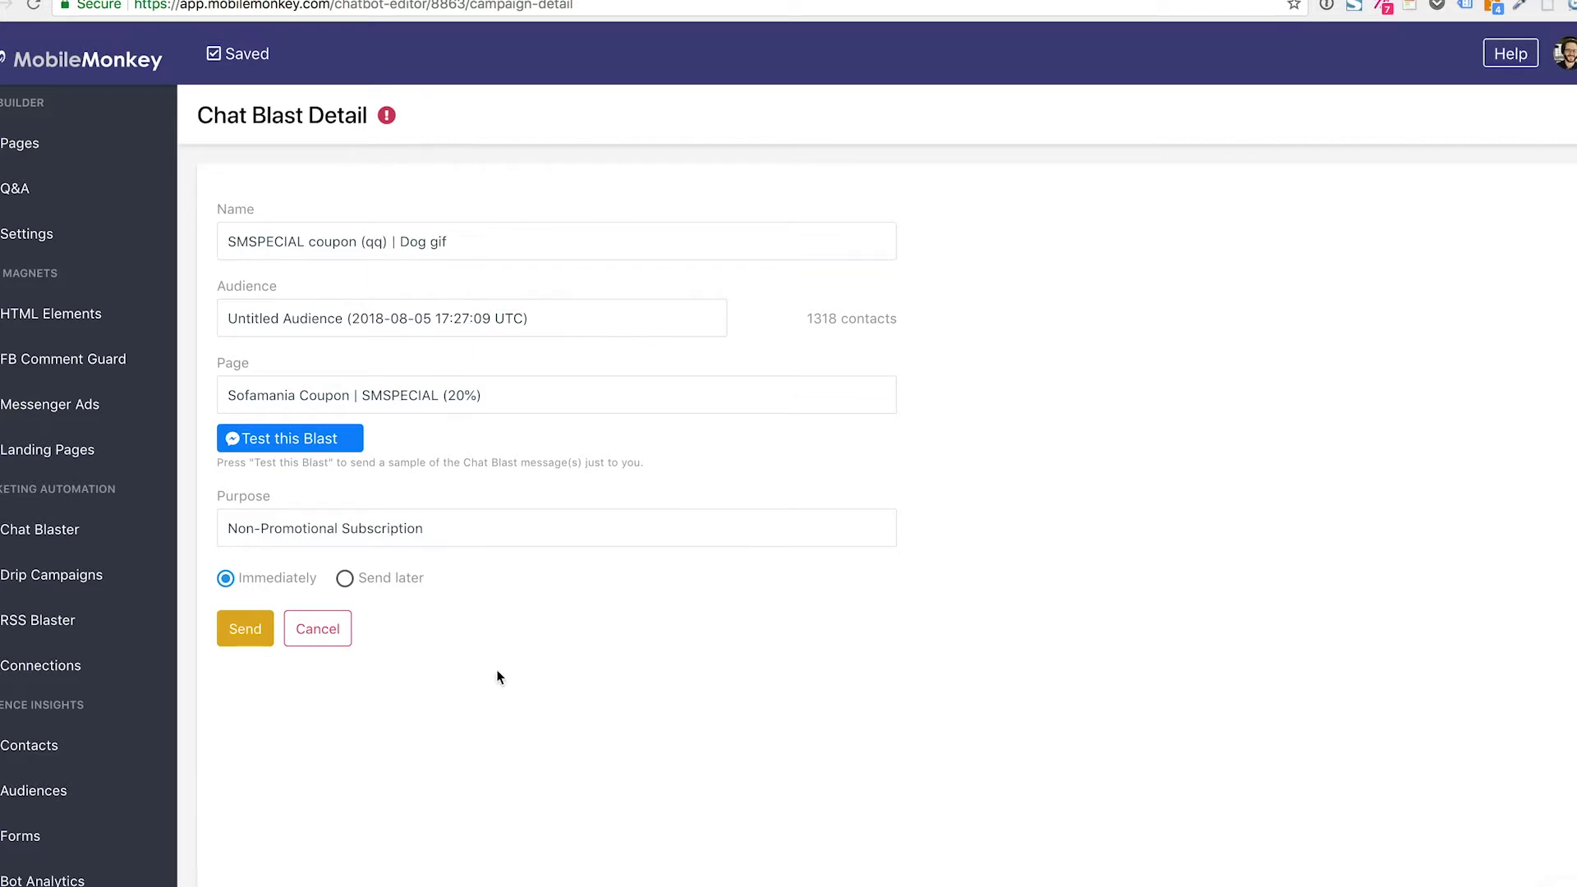
pyautogui.moveTo(382, 120)
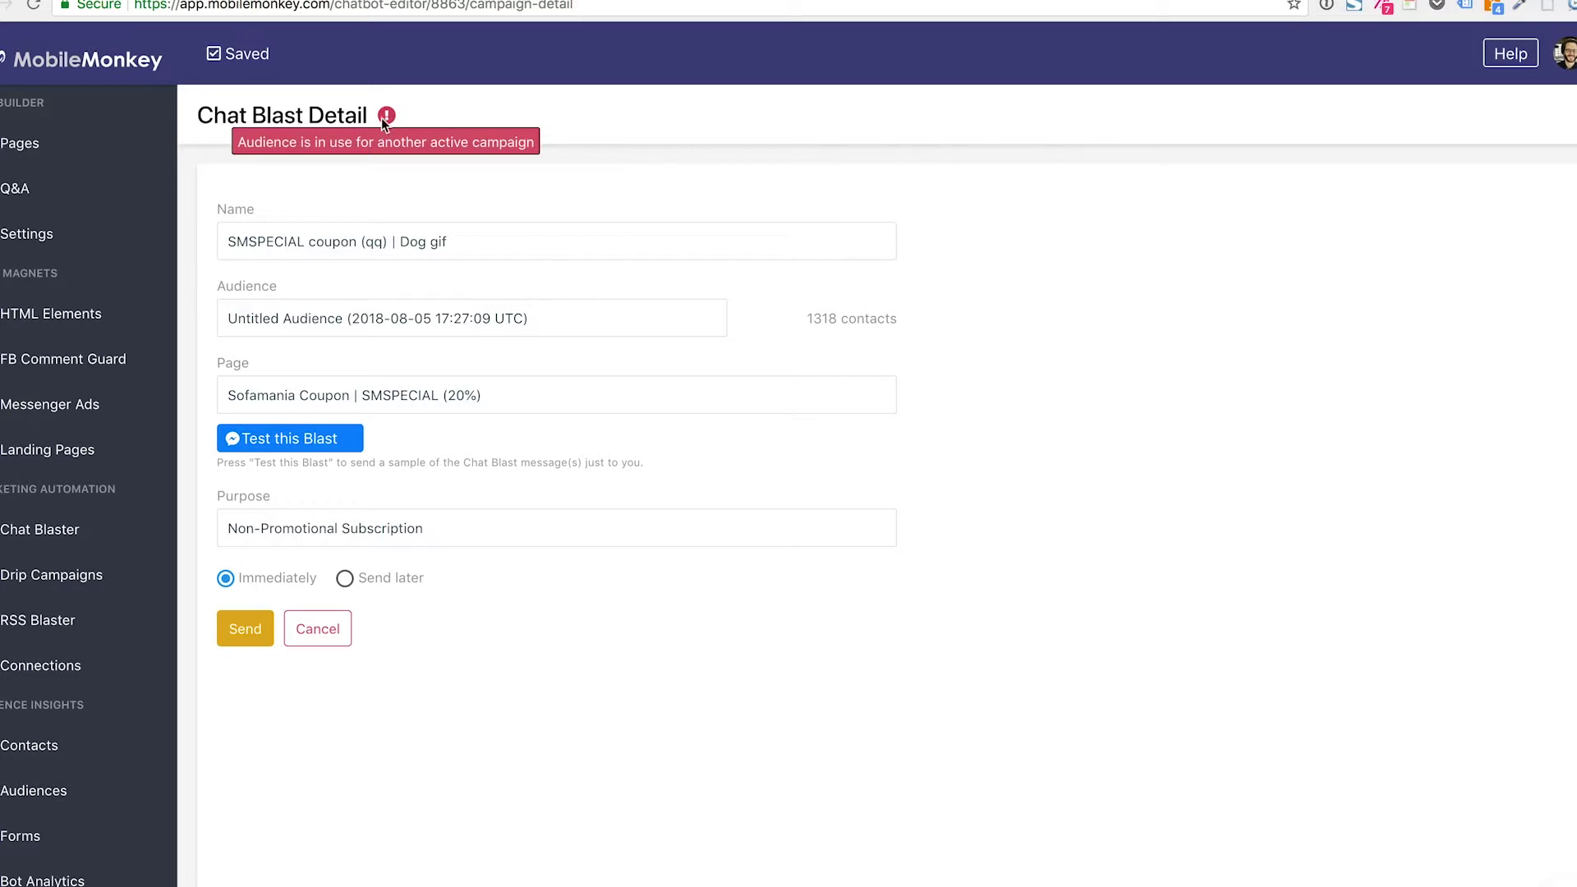
pyautogui.click(328, 317)
pyautogui.click(386, 454)
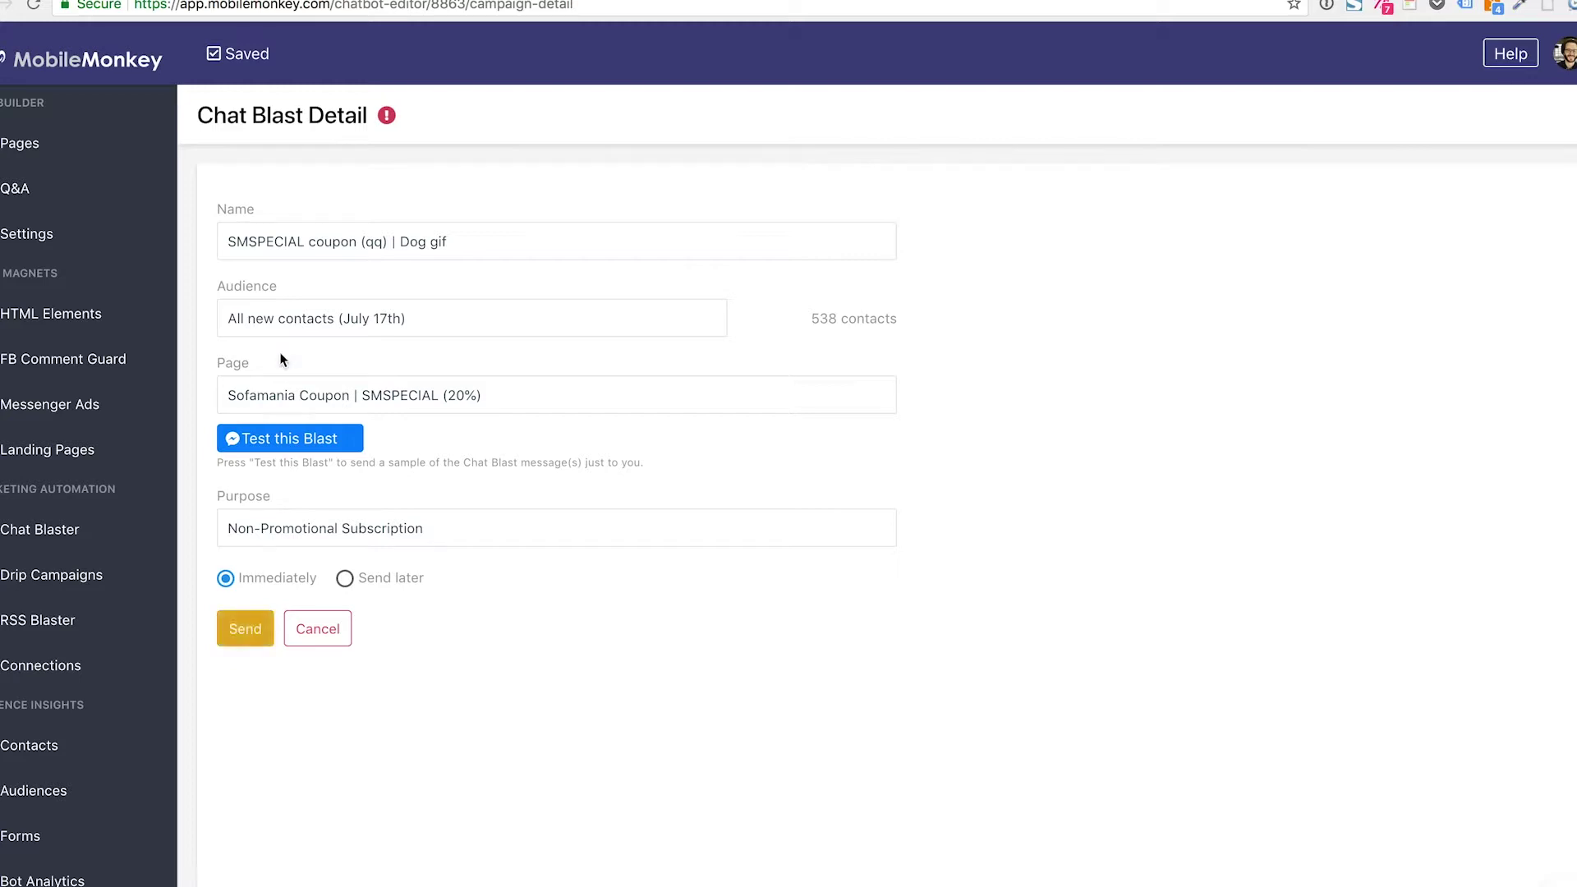
pyautogui.click(247, 629)
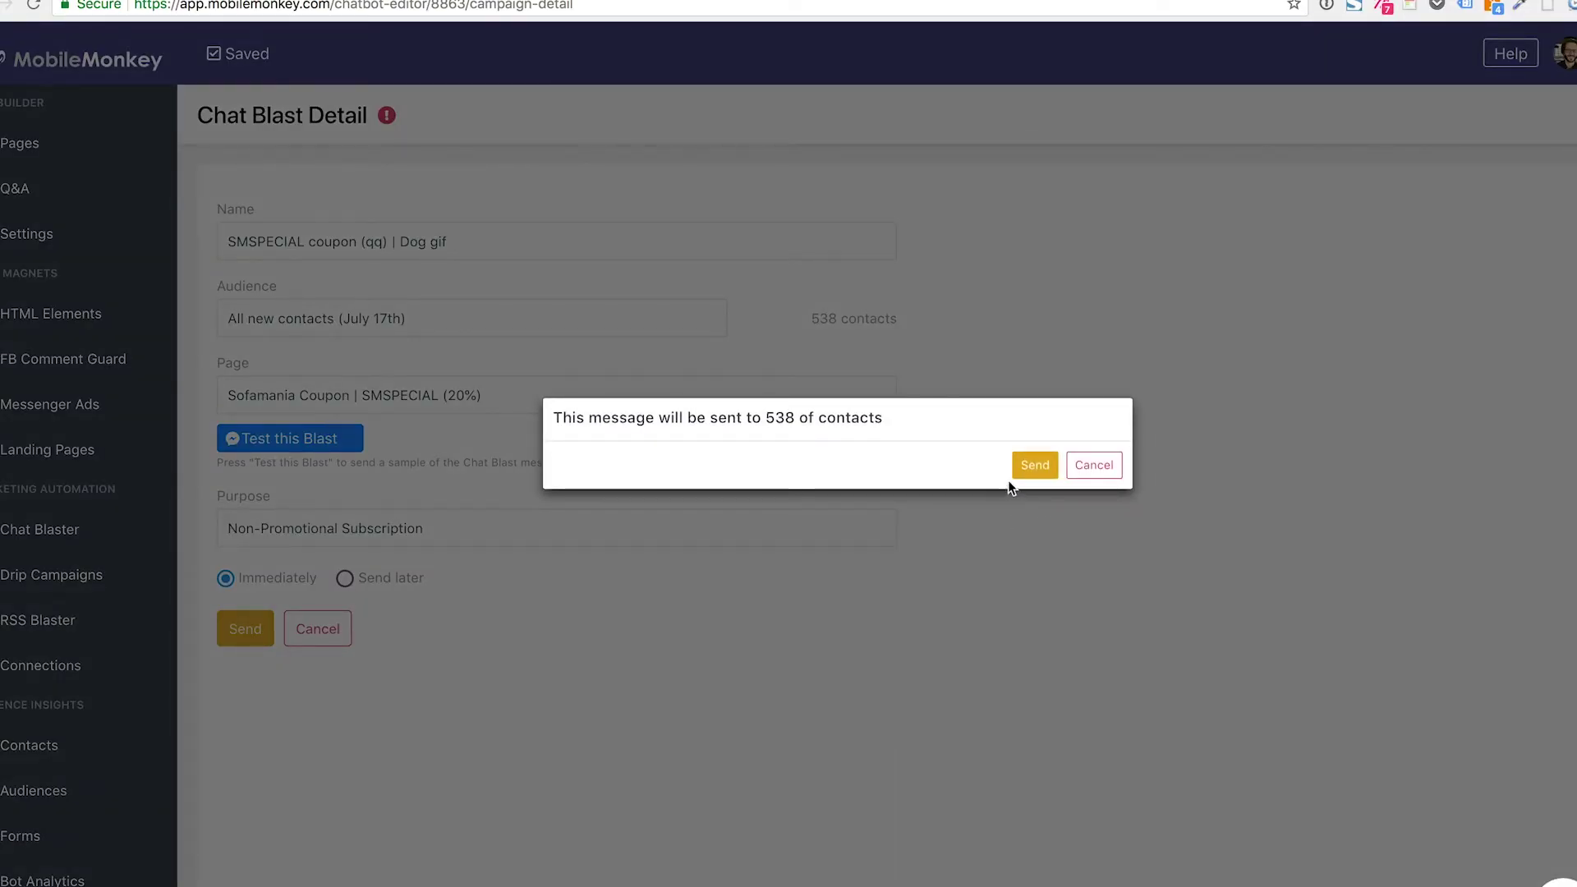
pyautogui.click(1034, 462)
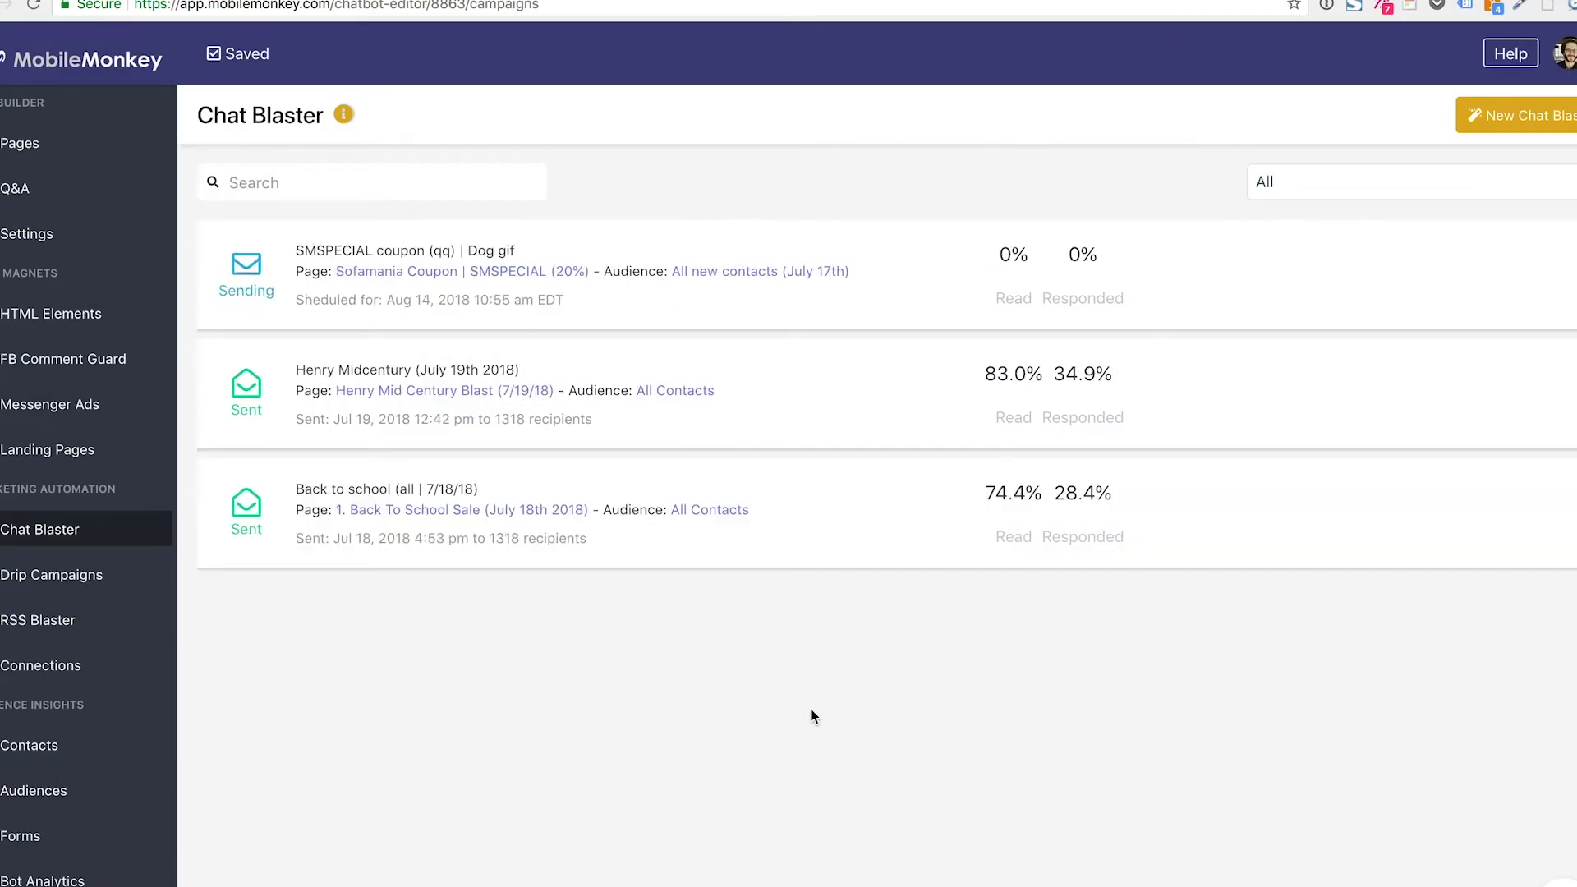
# Step: Show the browser bookmarks bar with Ctrl+Shift+B
pyautogui.hotkey('ctrl', 'shift', 'b')
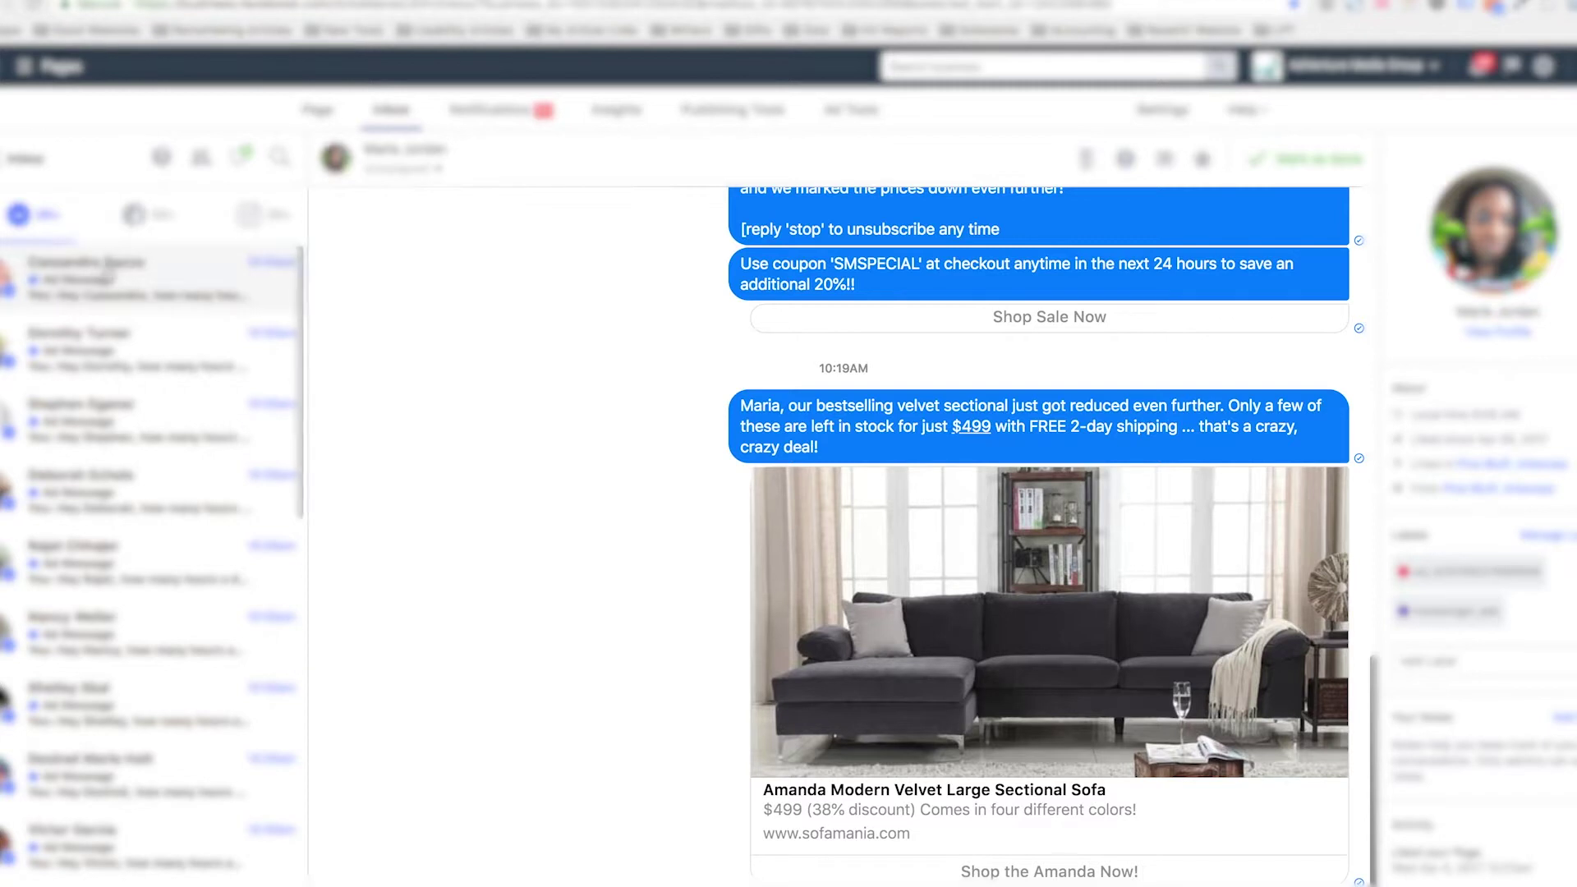
# Step: Review several recipients' threads, including a Stop reply, ending on the SMSPECIAL coupon thread
pyautogui.scroll(-5, 181, 493)
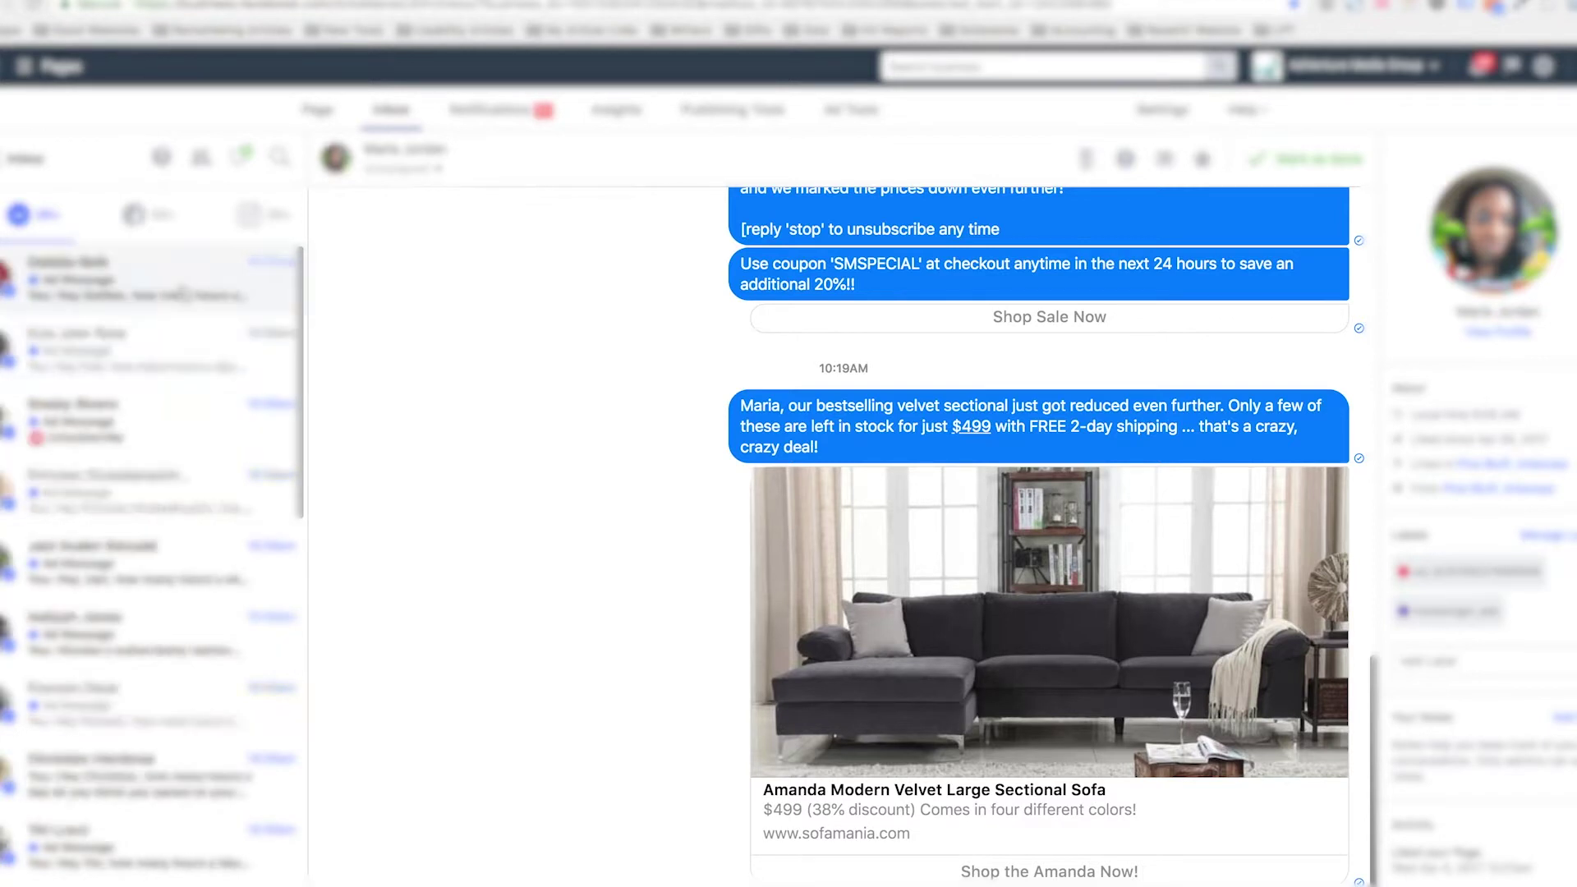
pyautogui.click(148, 271)
pyautogui.click(149, 365)
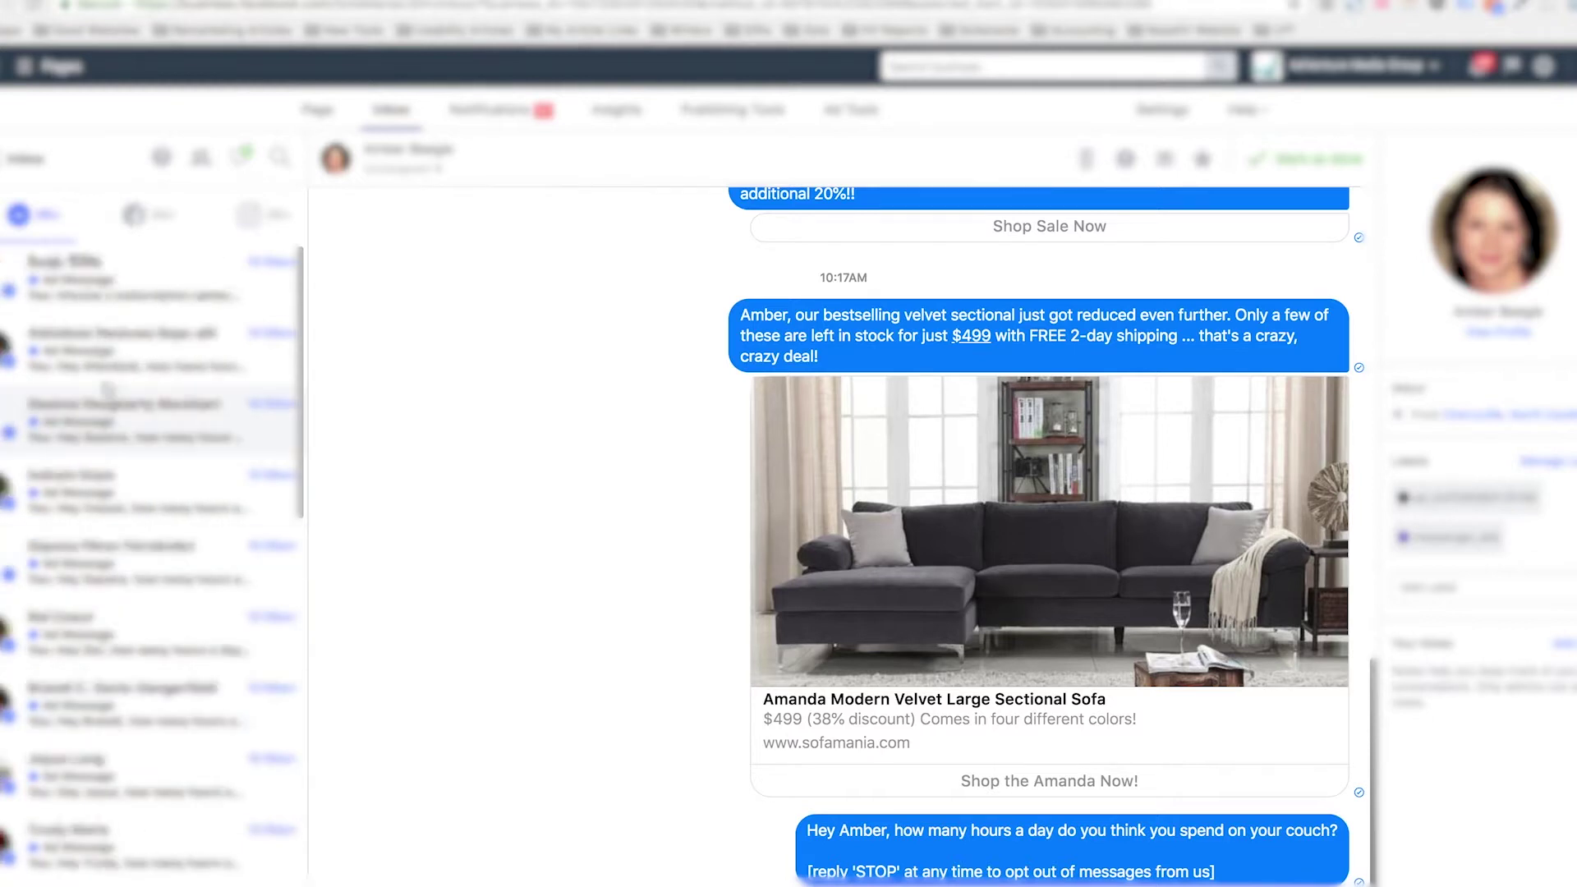
pyautogui.scroll(1, 152, 501)
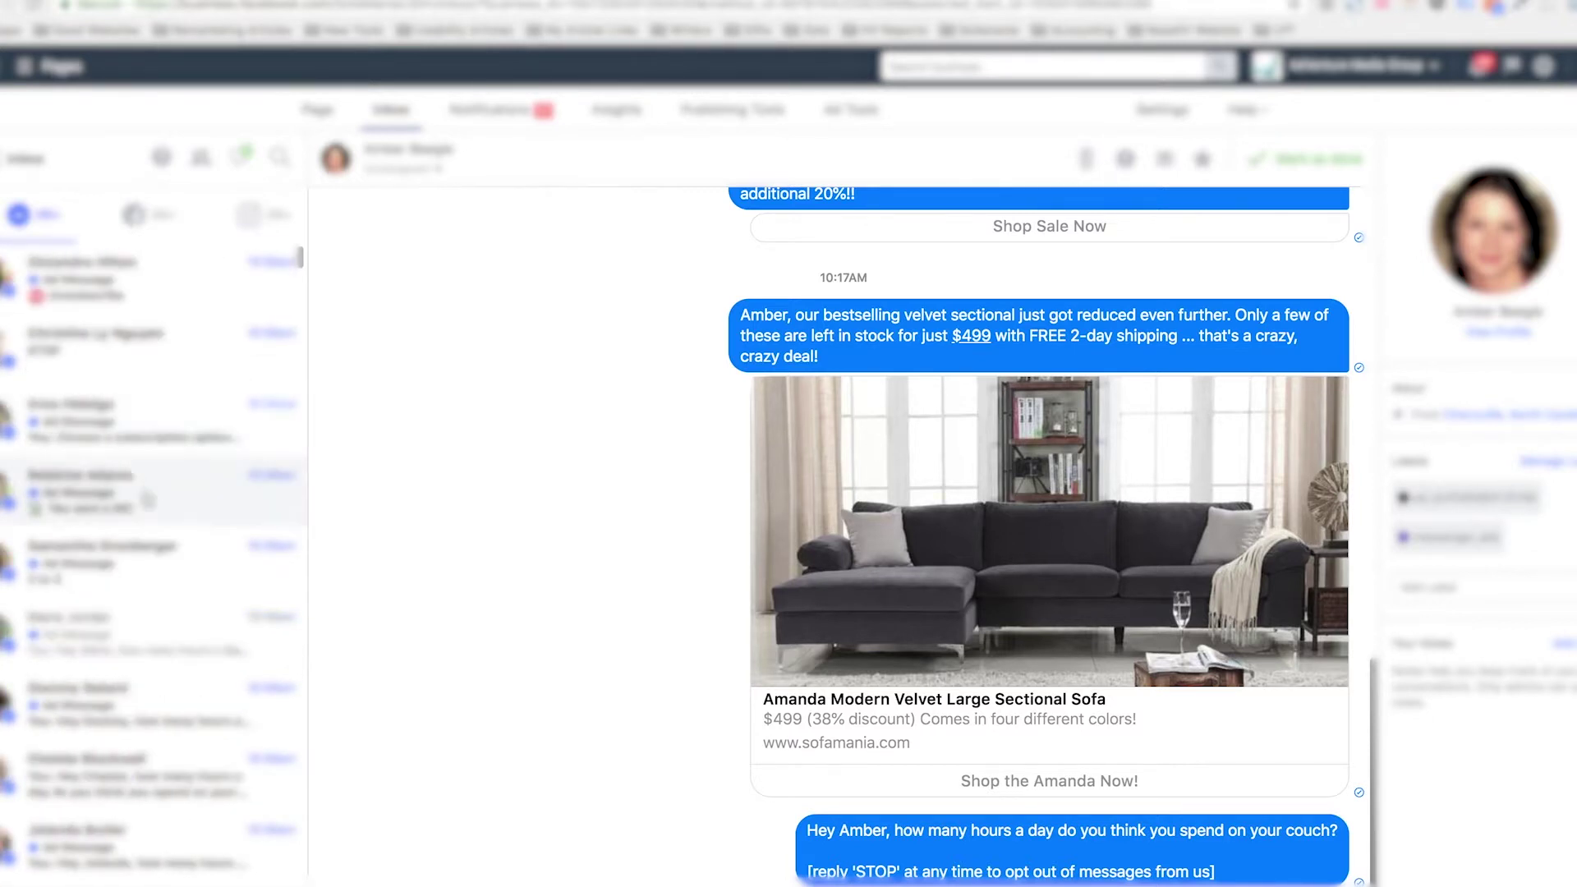
pyautogui.click(148, 505)
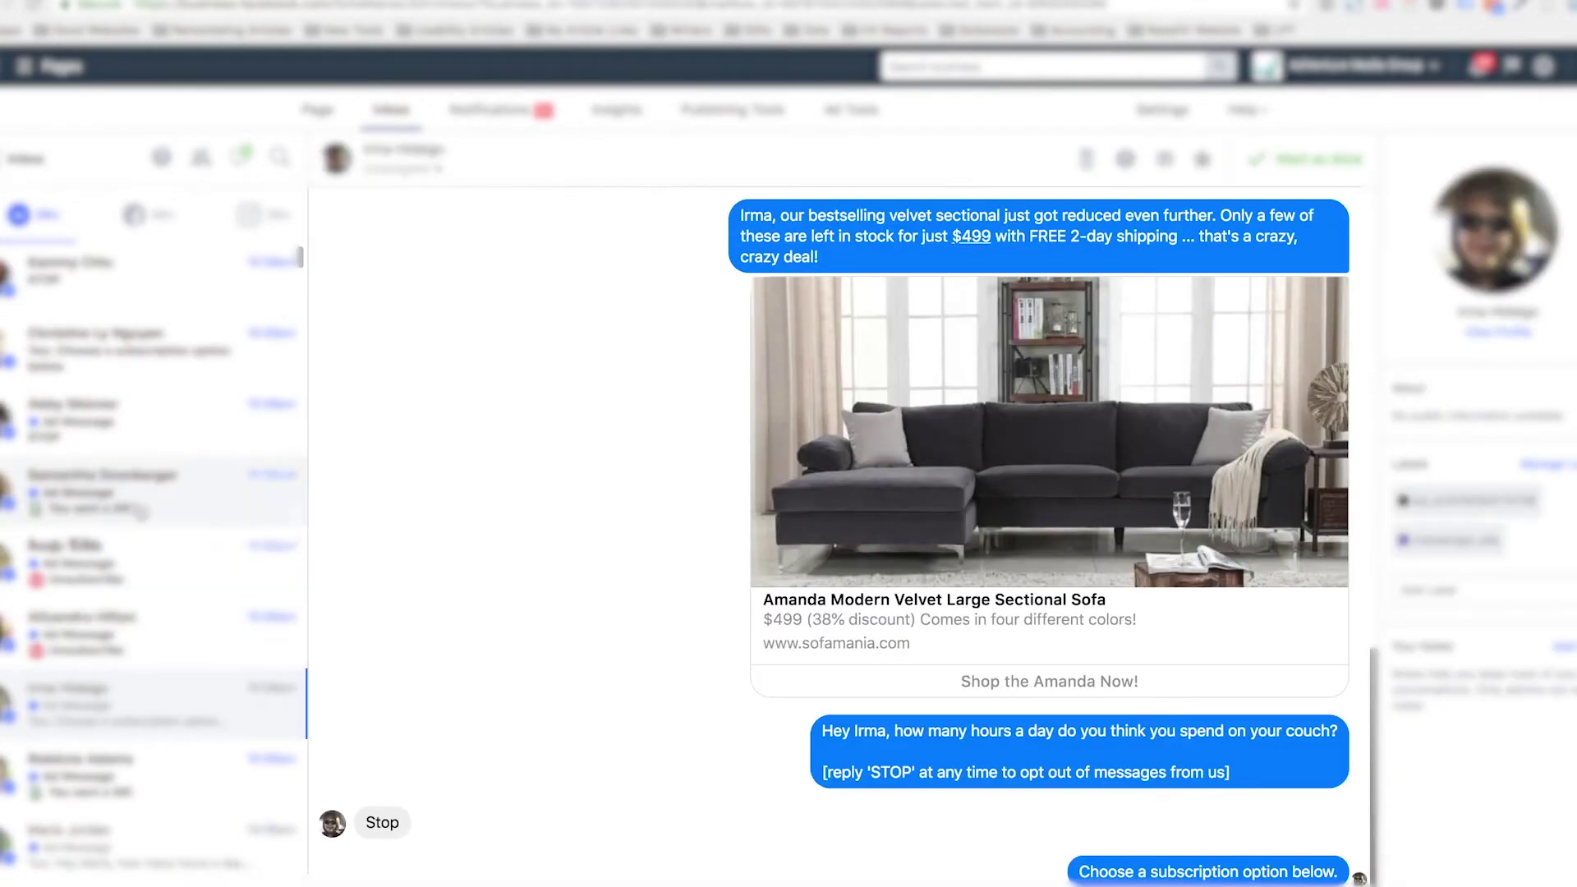
pyautogui.click(135, 493)
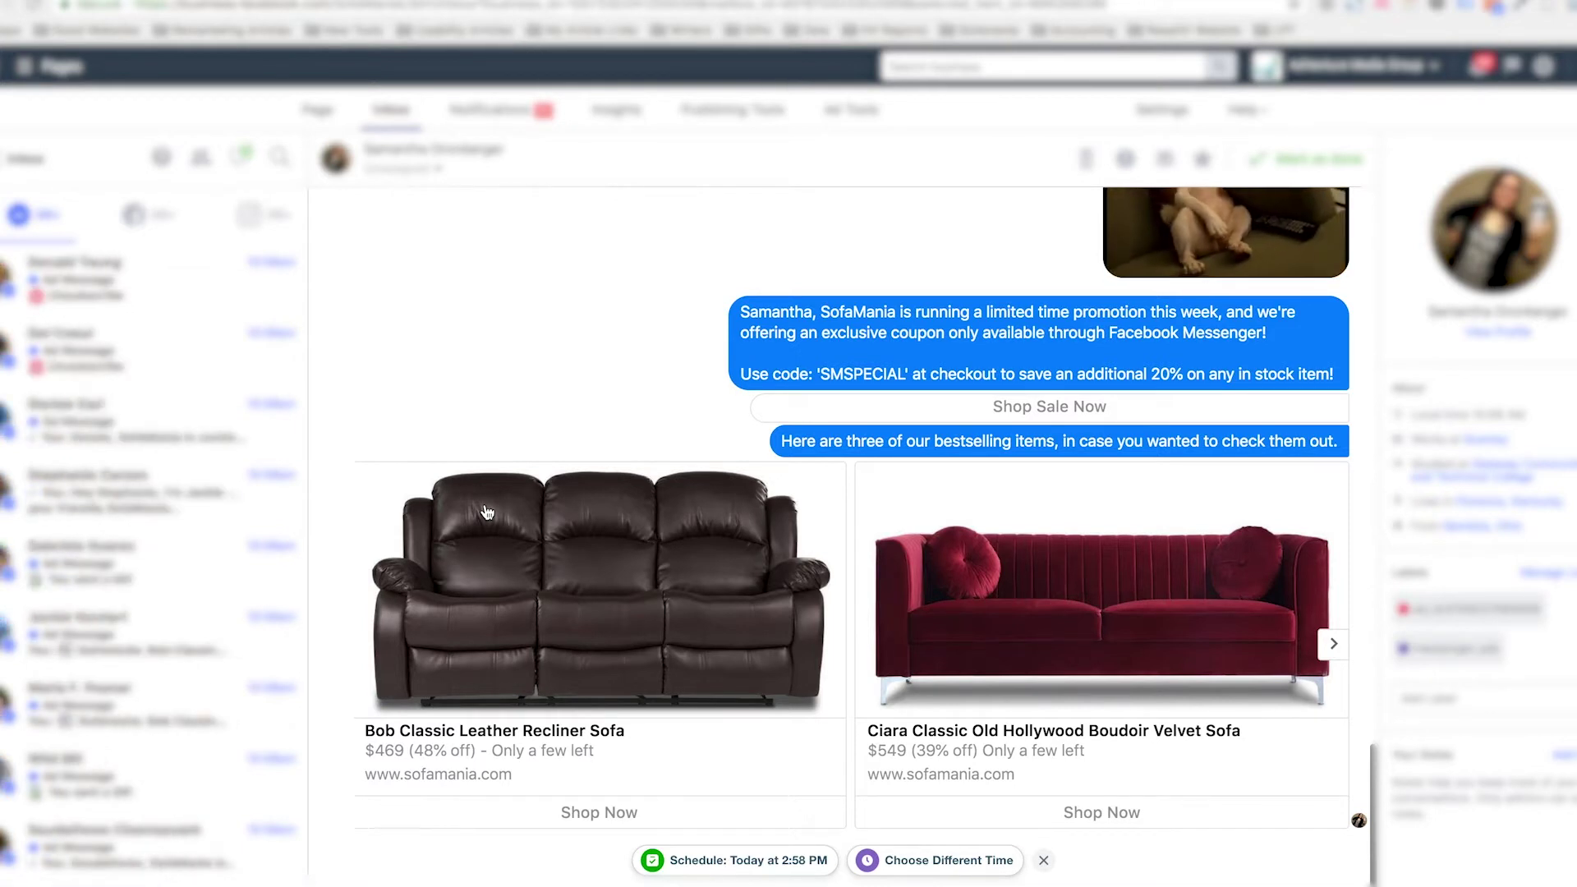
# Step: Open the unsubscribed contact's thread, then the next recipient's, and scroll through their replies
pyautogui.click(179, 575)
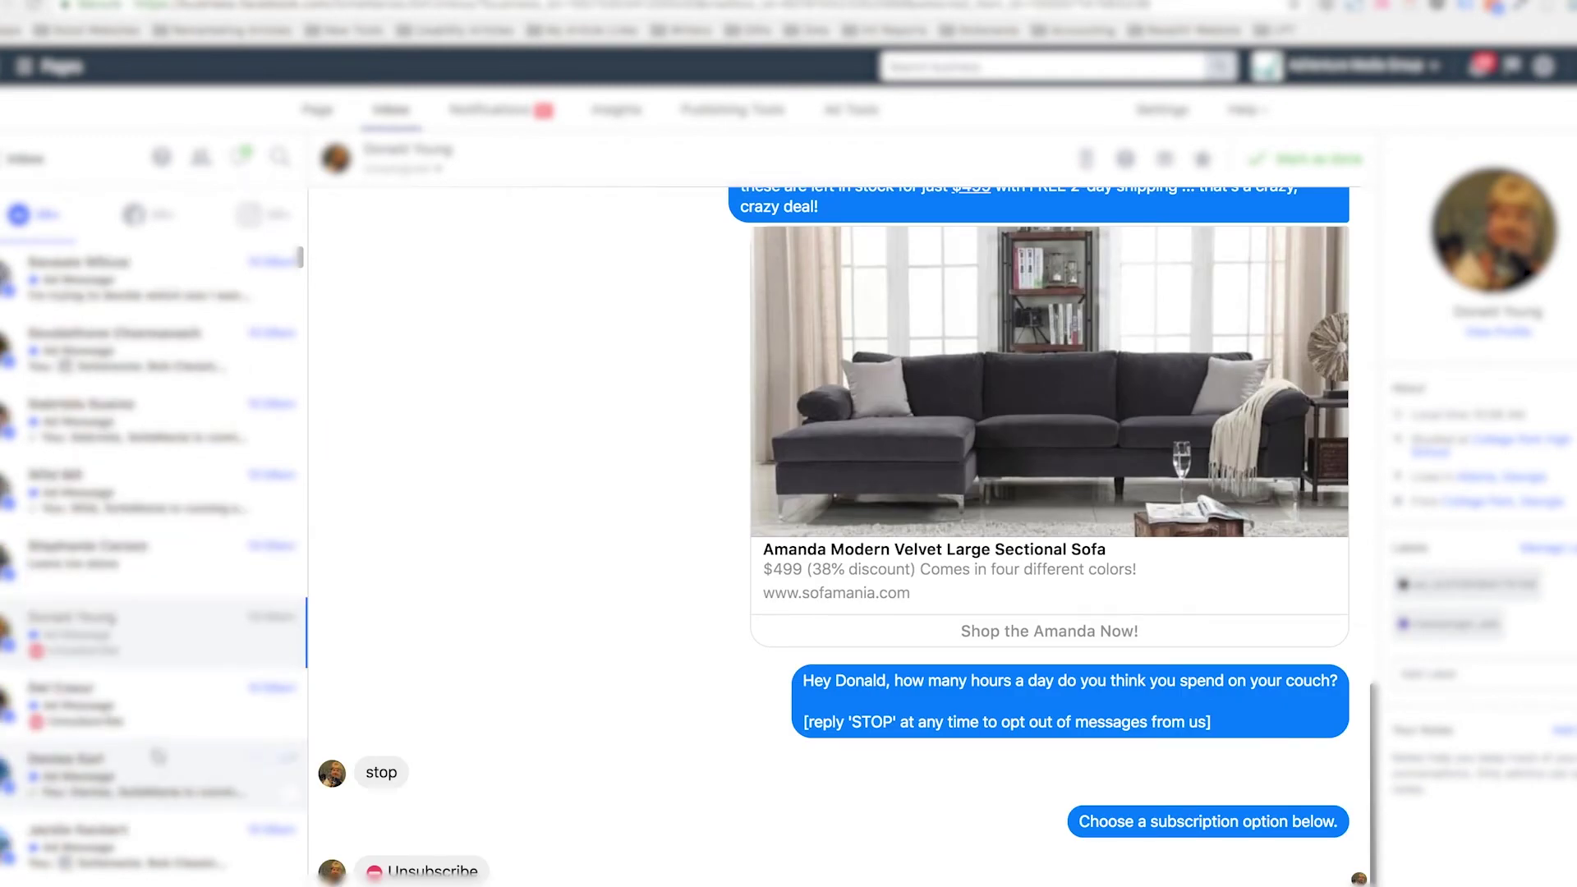
pyautogui.click(142, 850)
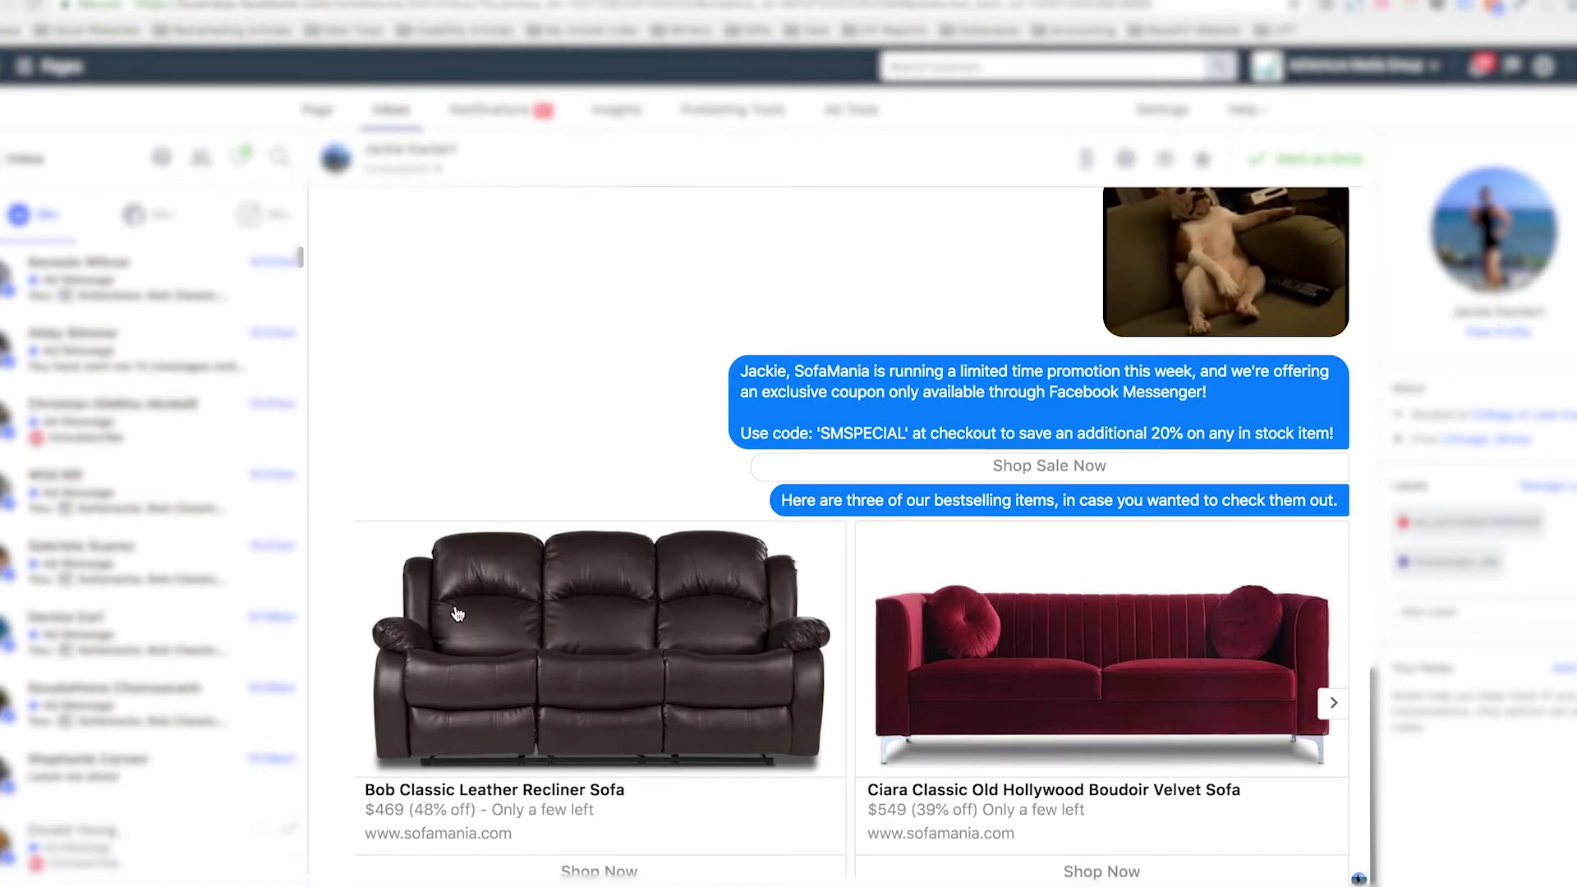
pyautogui.scroll(5, 549, 563)
pyautogui.scroll(-3, 549, 559)
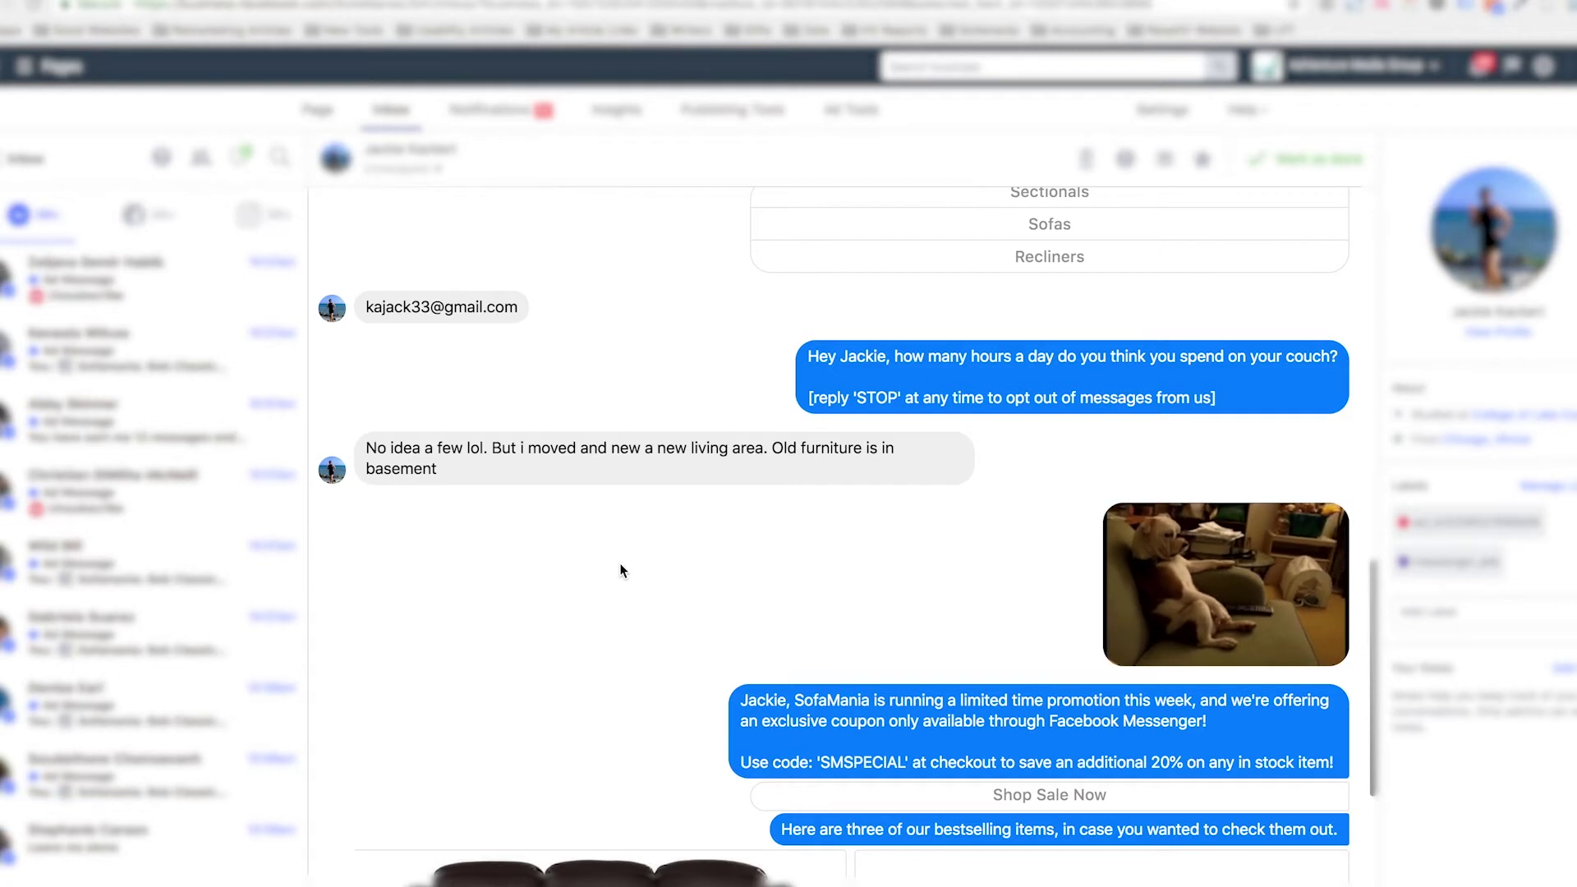
# Step: Open another recipient's thread and read through the $499 Amanda sectional offer and replies
pyautogui.click(124, 337)
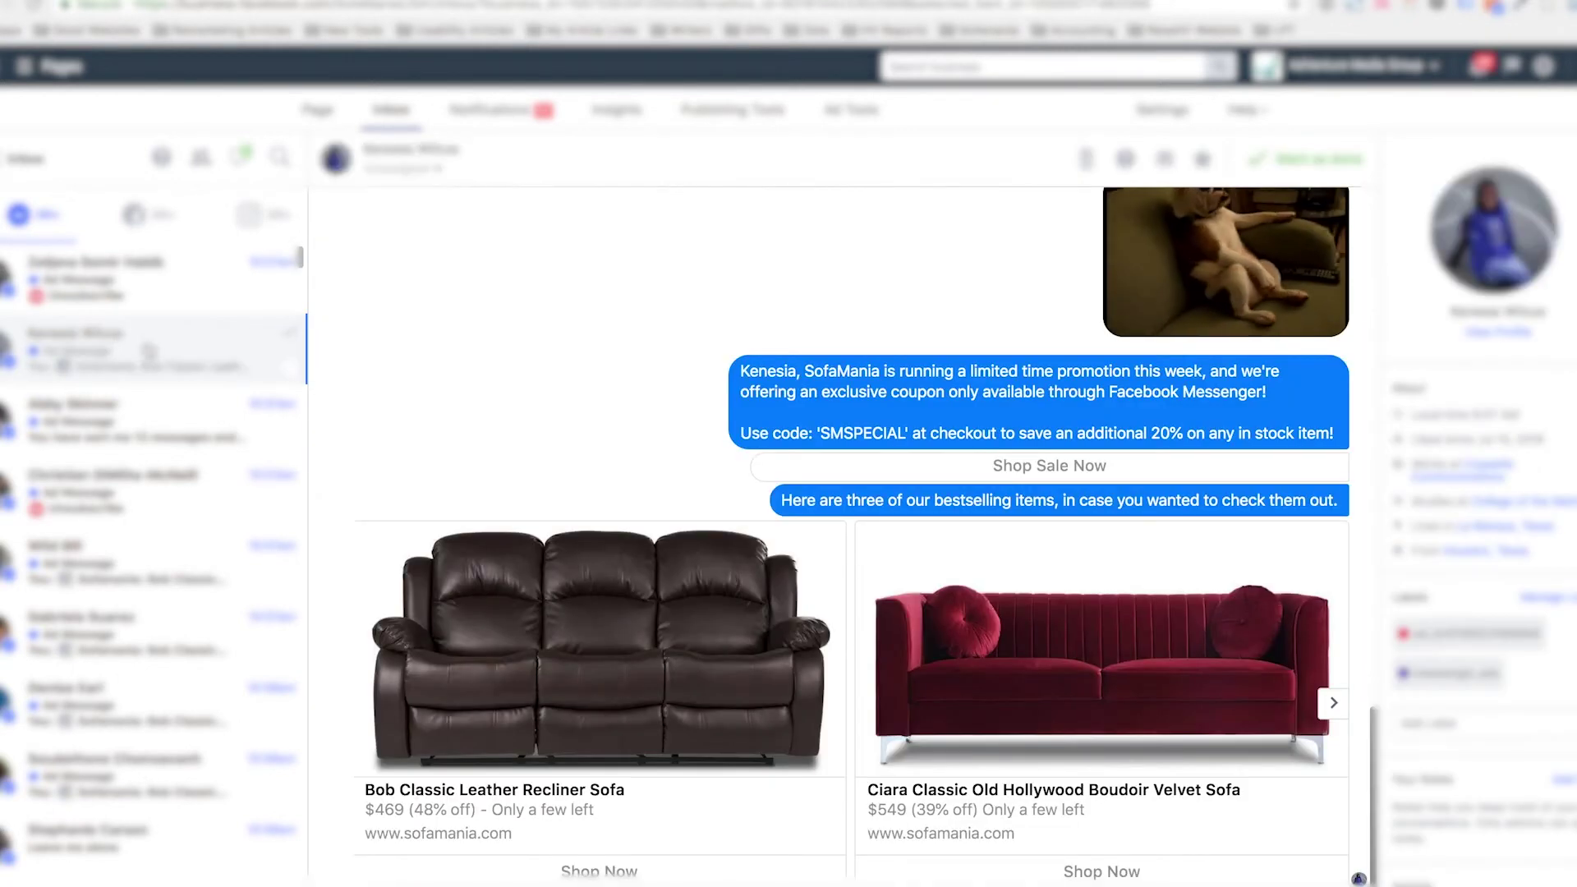
pyautogui.scroll(4, 497, 322)
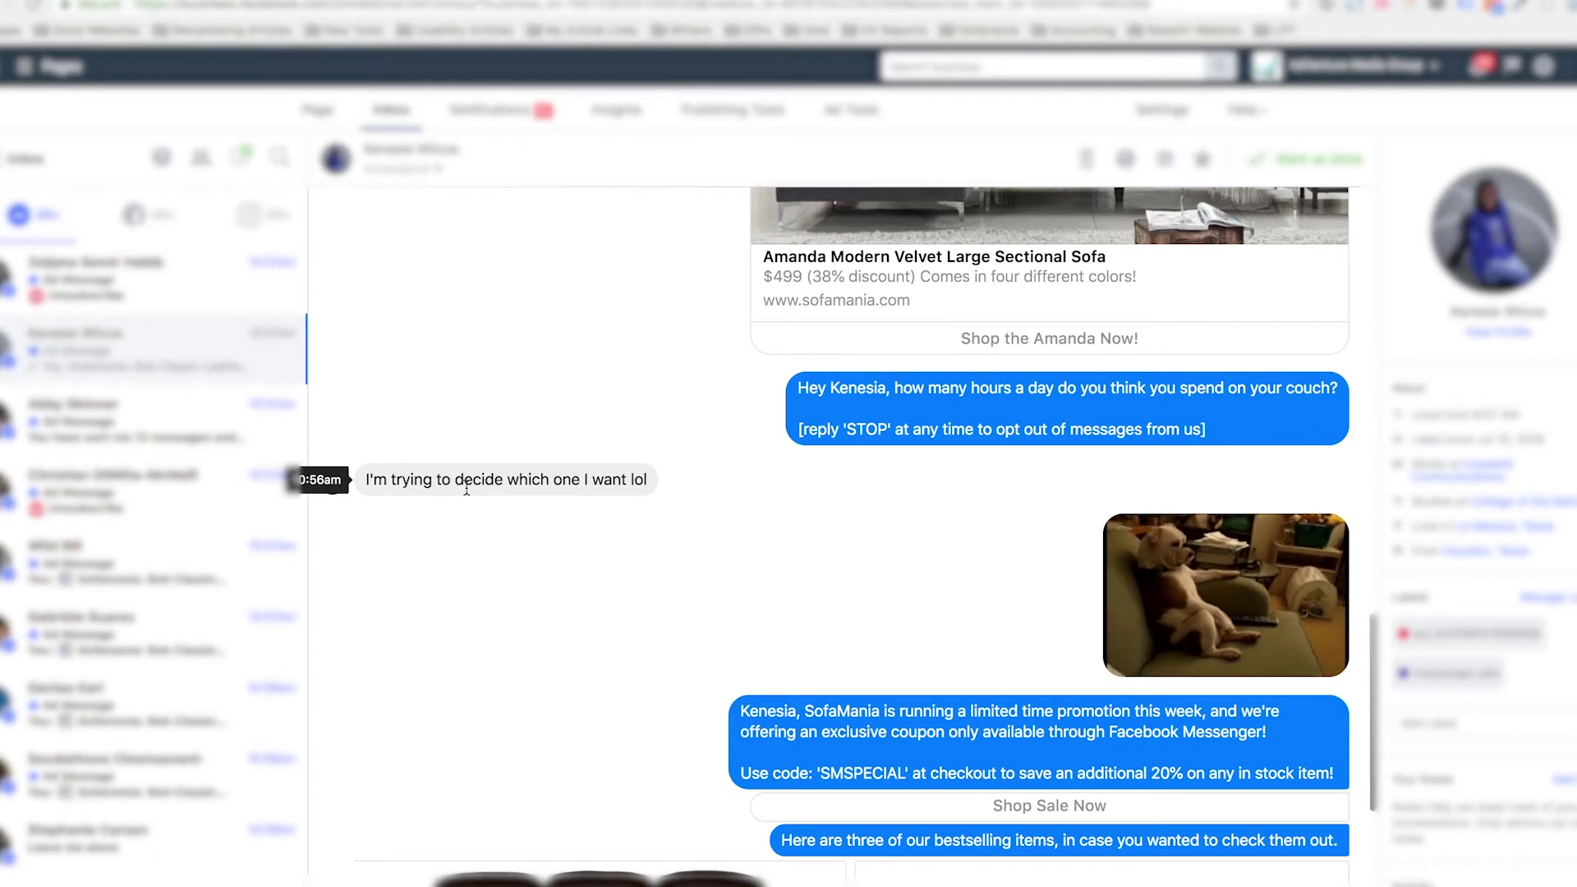
pyautogui.scroll(-5, 132, 639)
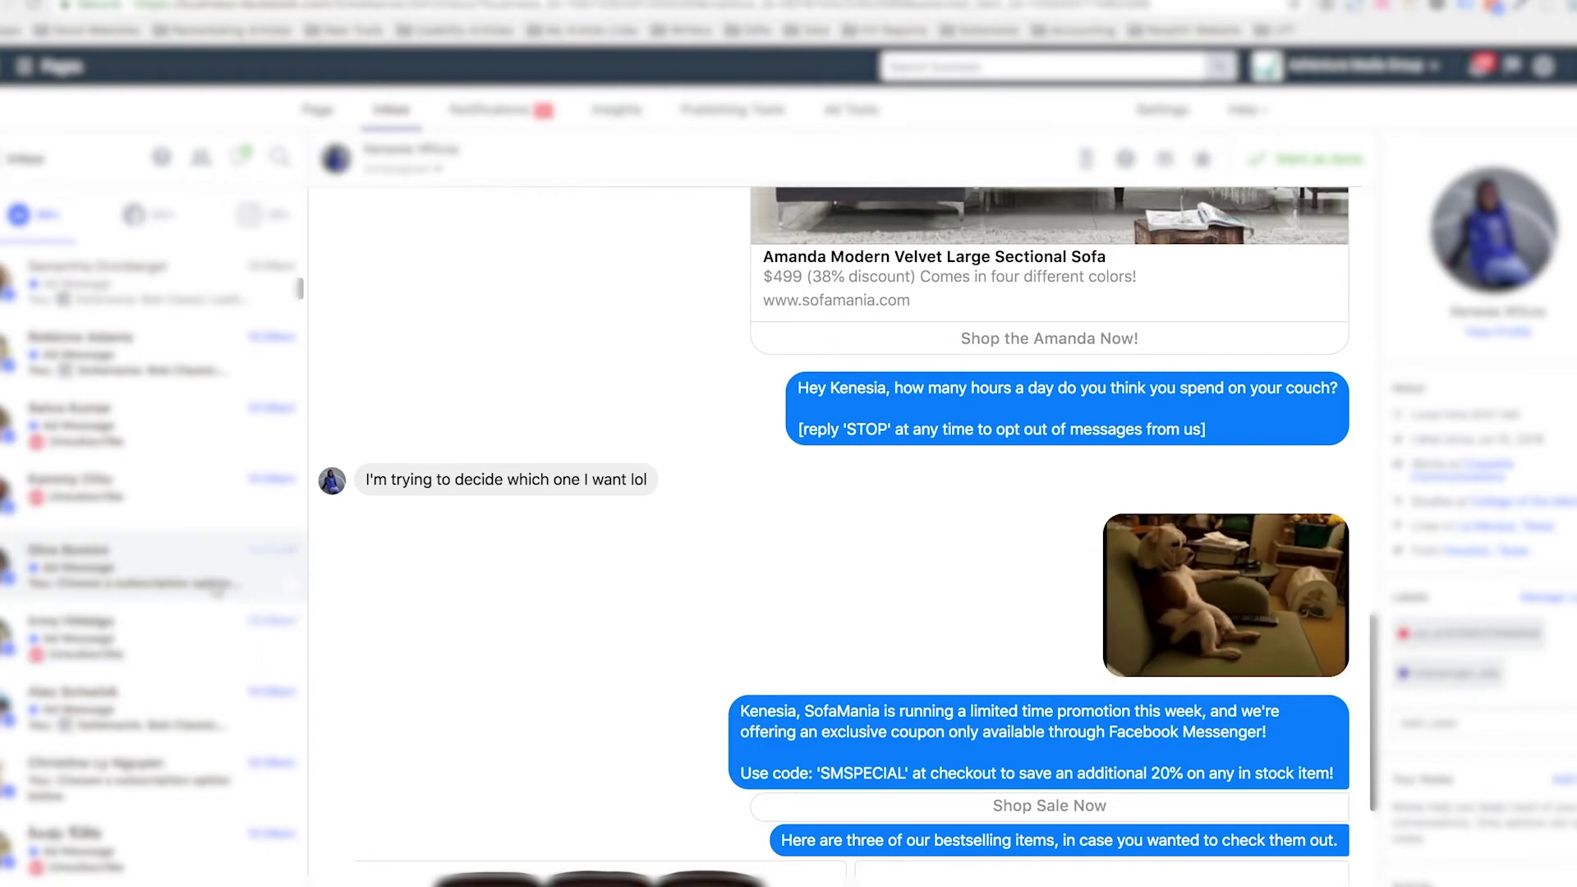
pyautogui.scroll(-10, 218, 584)
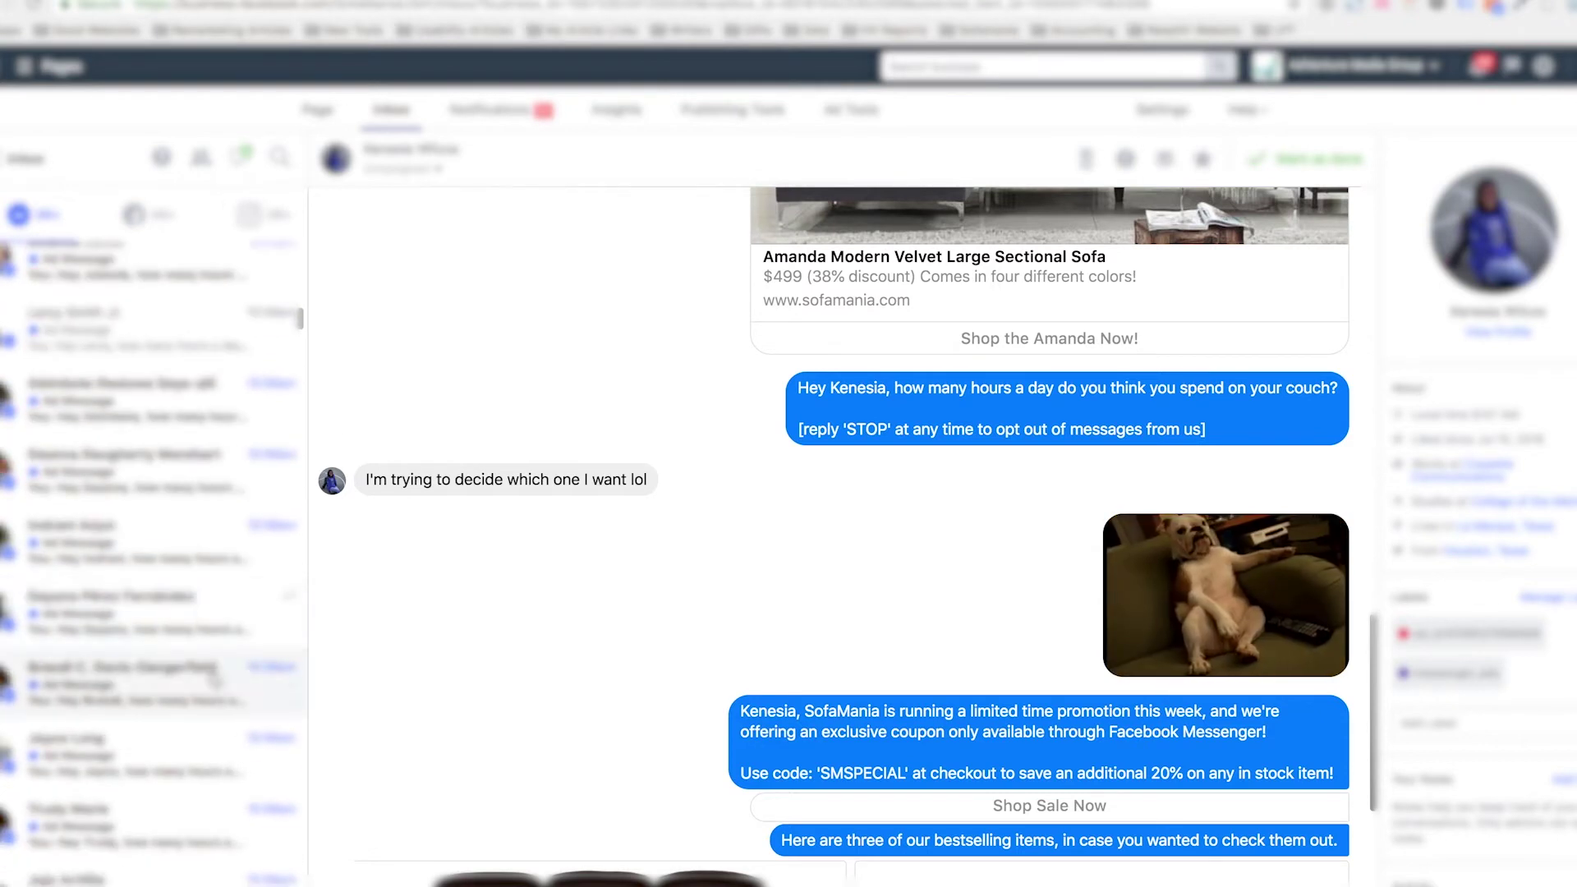
pyautogui.scroll(2, 160, 575)
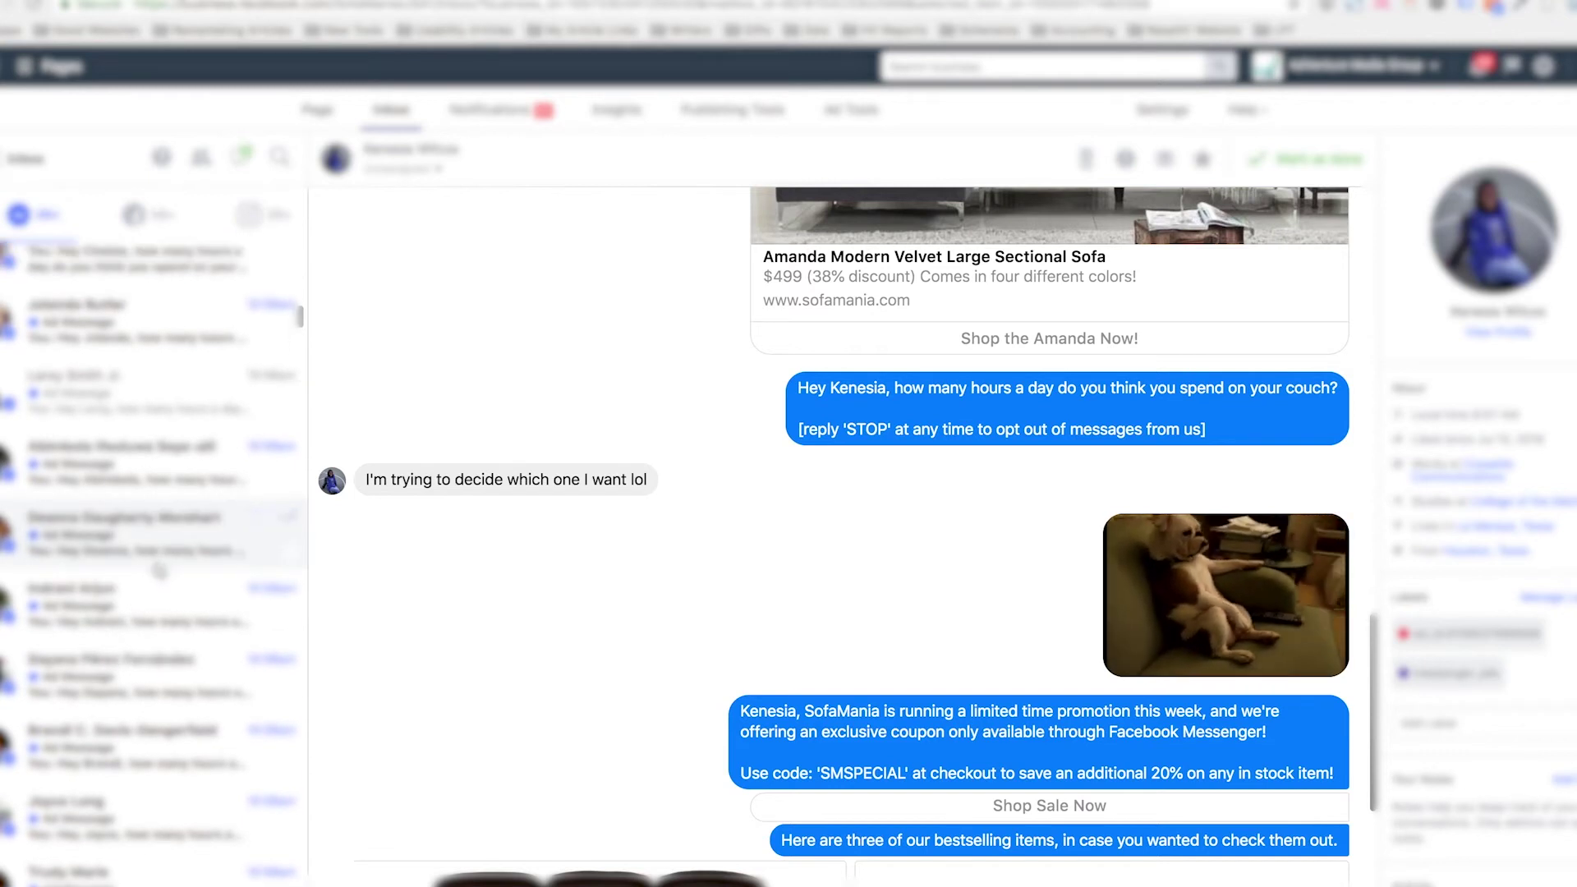
pyautogui.scroll(-4, 160, 570)
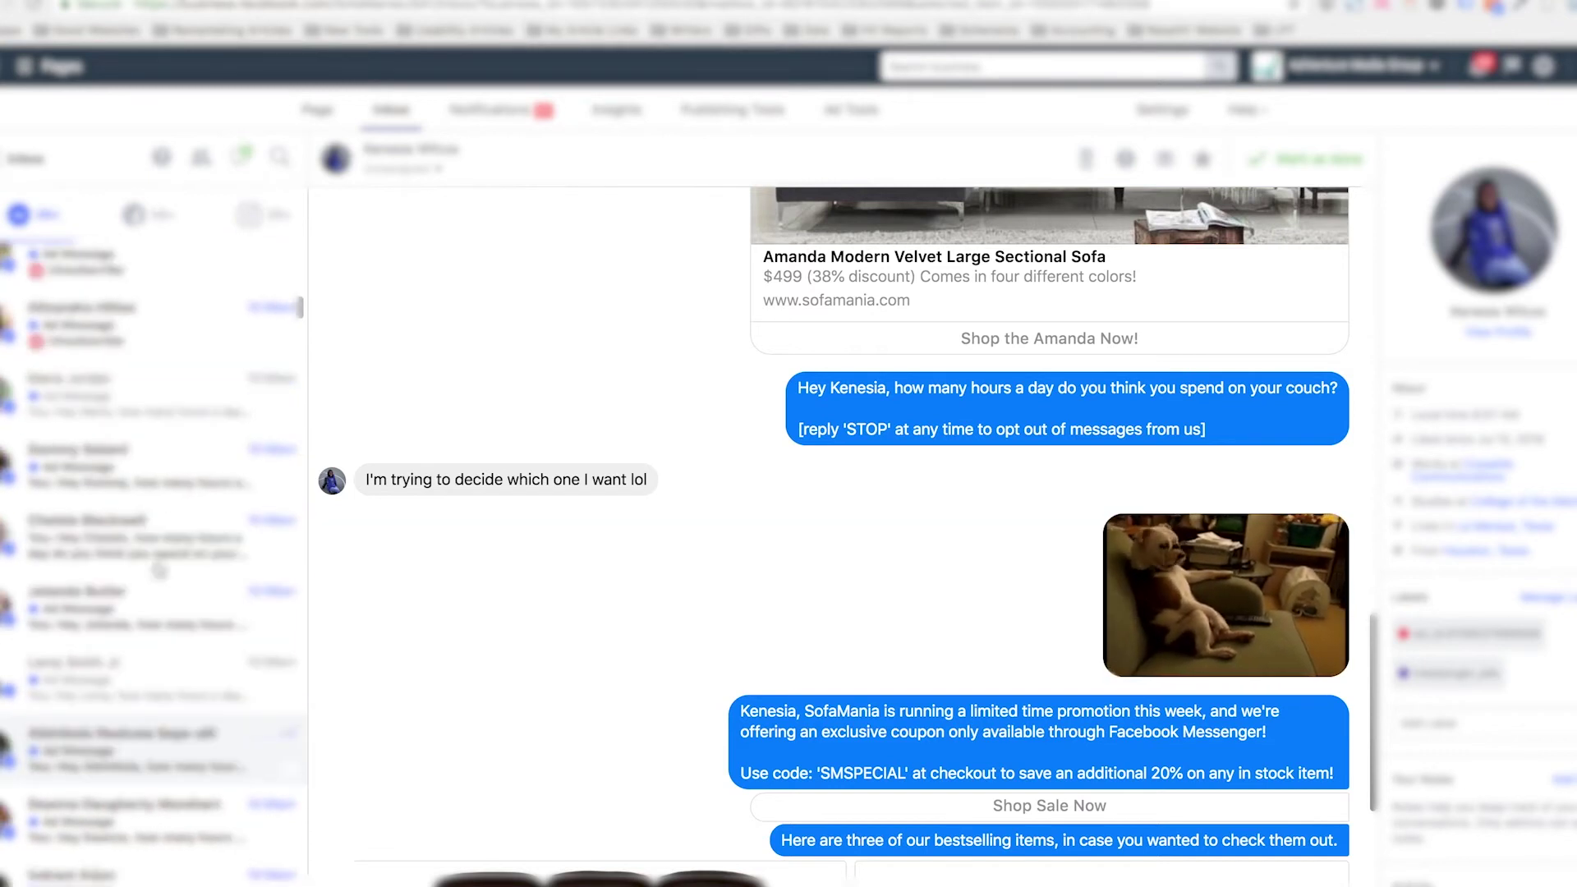
pyautogui.scroll(-10, 159, 572)
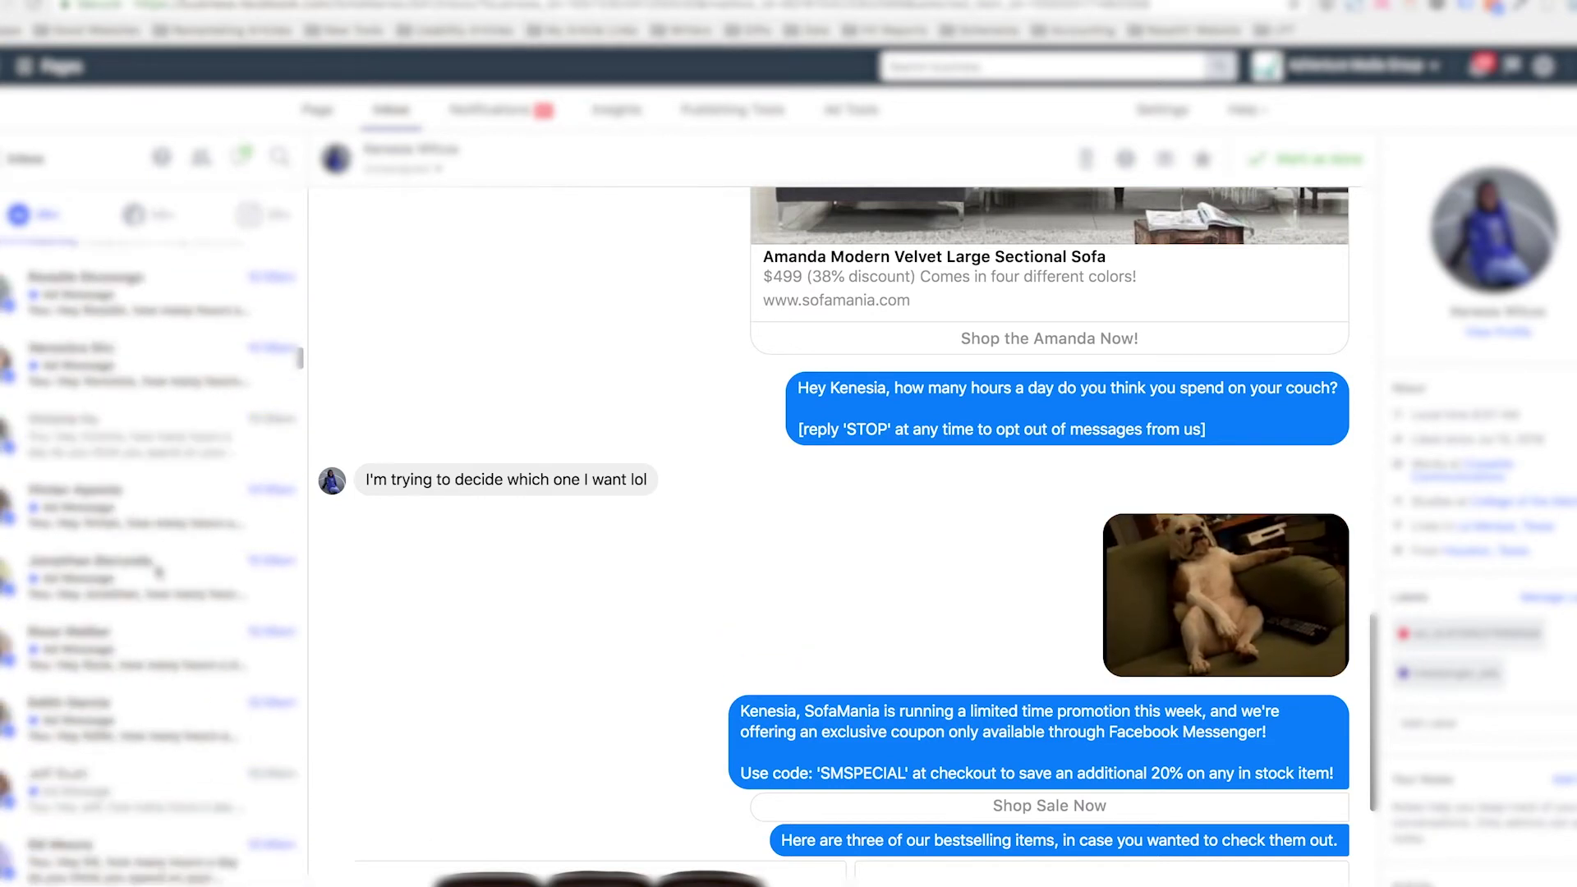
pyautogui.scroll(-15, 159, 572)
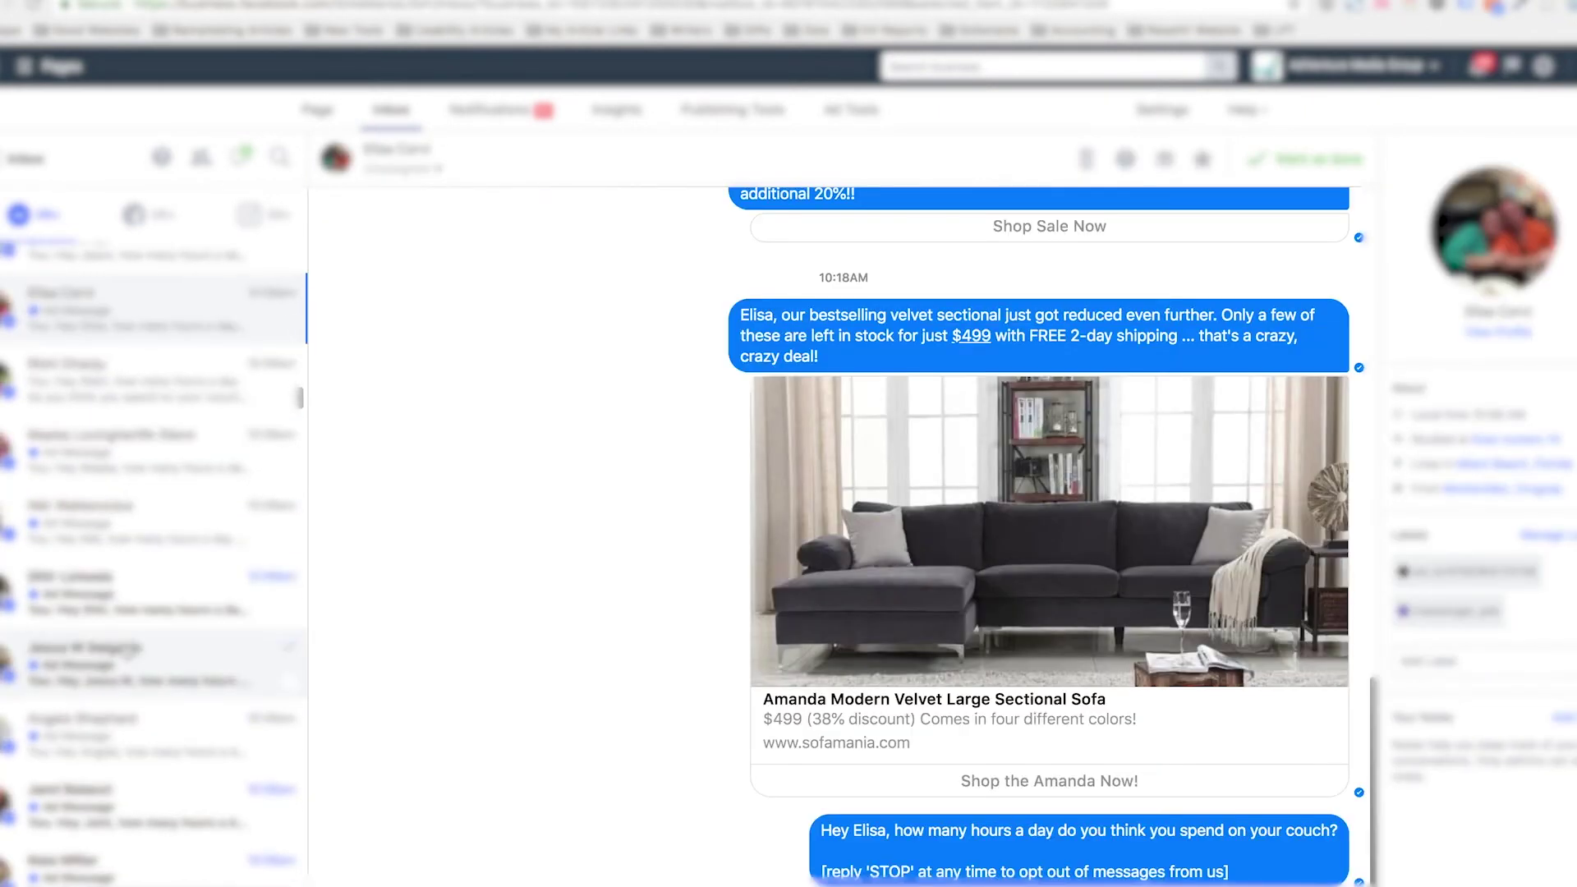
# Step: Scroll through the $499 Amanda sectional sofa thread to look for the recipient's reply
pyautogui.scroll(-7, 123, 658)
pyautogui.scroll(-8, 118, 665)
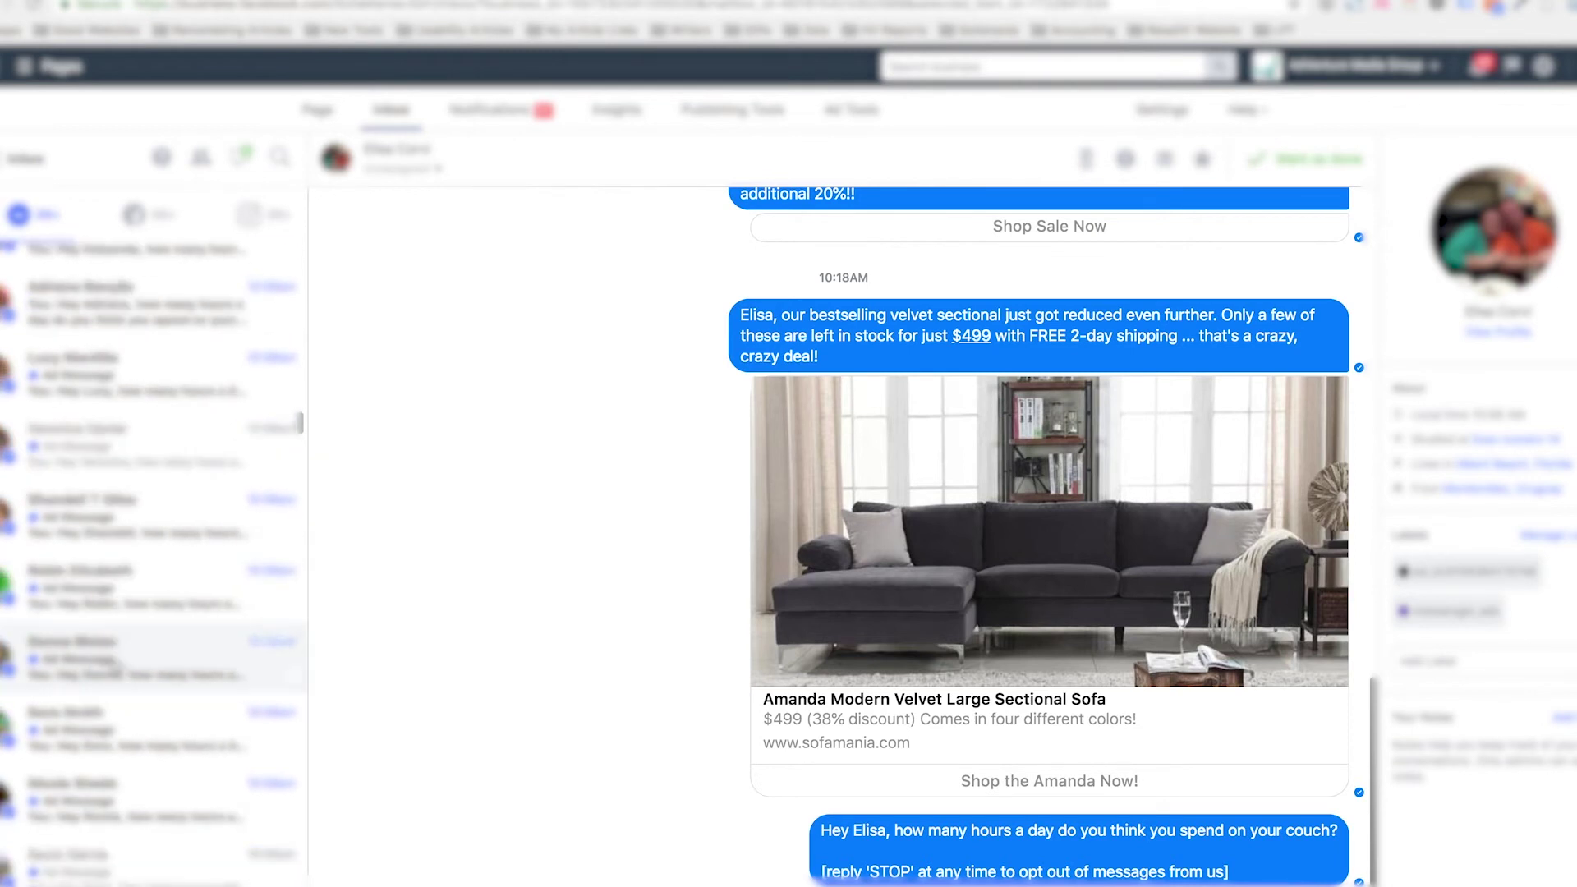
pyautogui.scroll(-8, 116, 664)
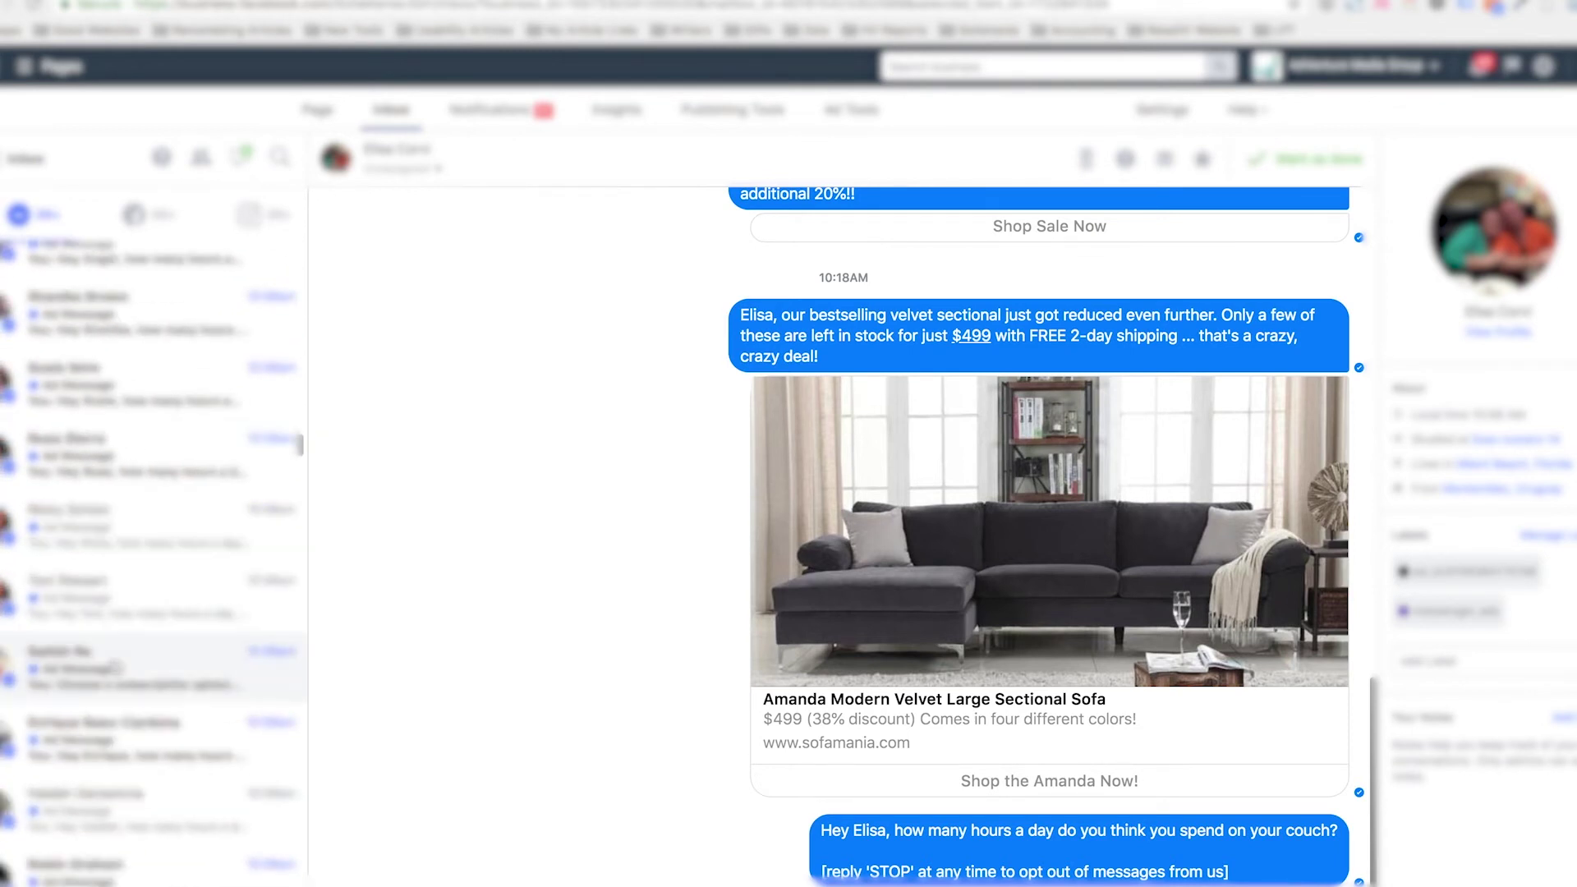
pyautogui.scroll(1, 117, 667)
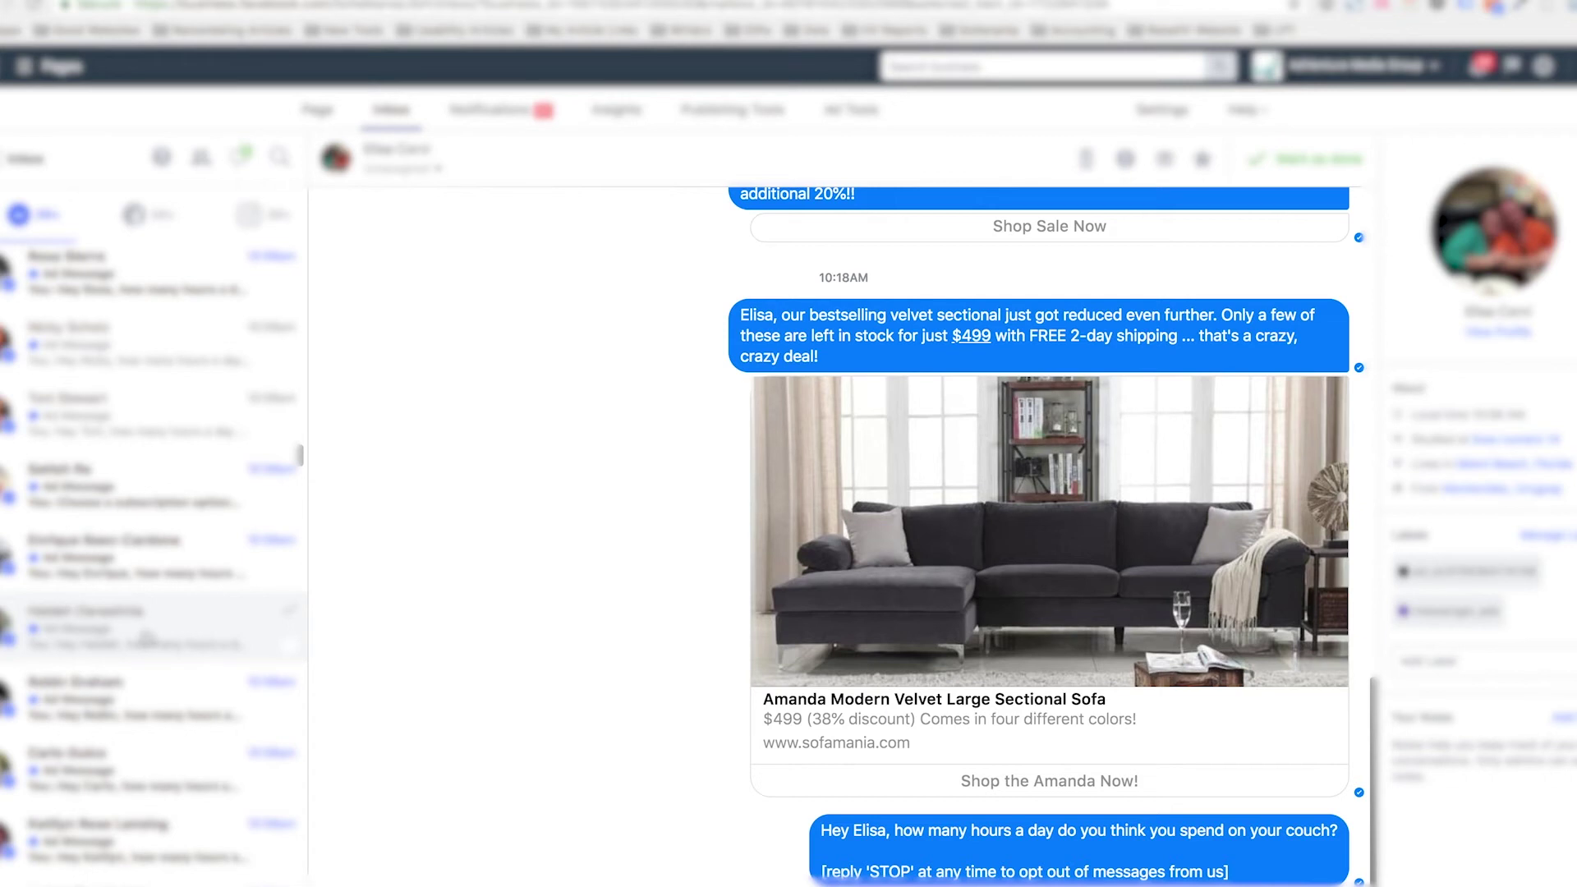
pyautogui.scroll(-10, 146, 635)
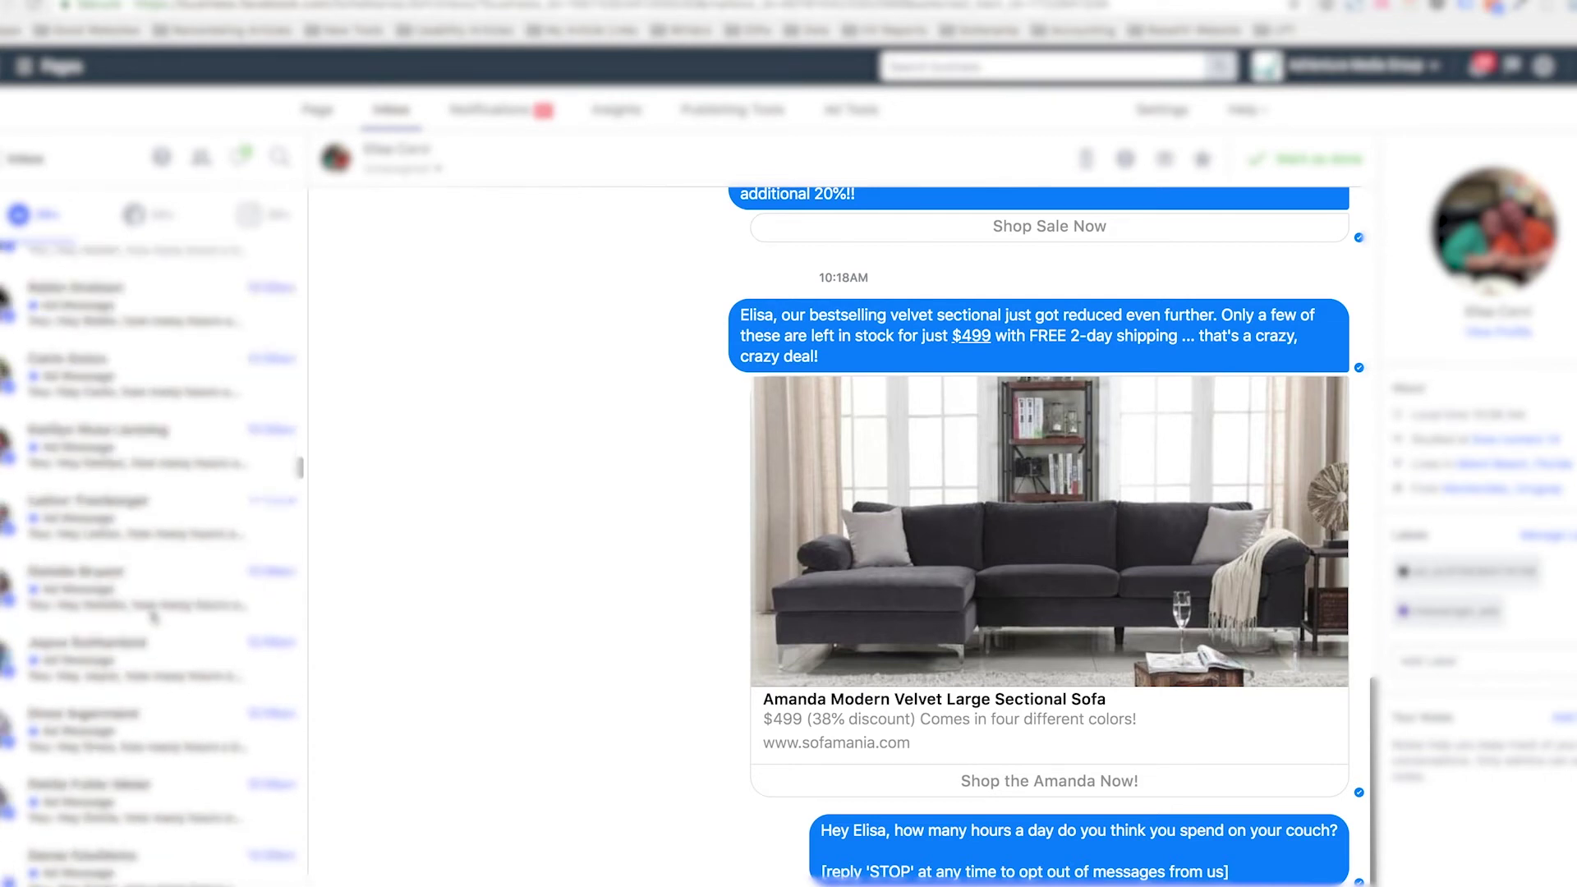
pyautogui.scroll(-10, 153, 616)
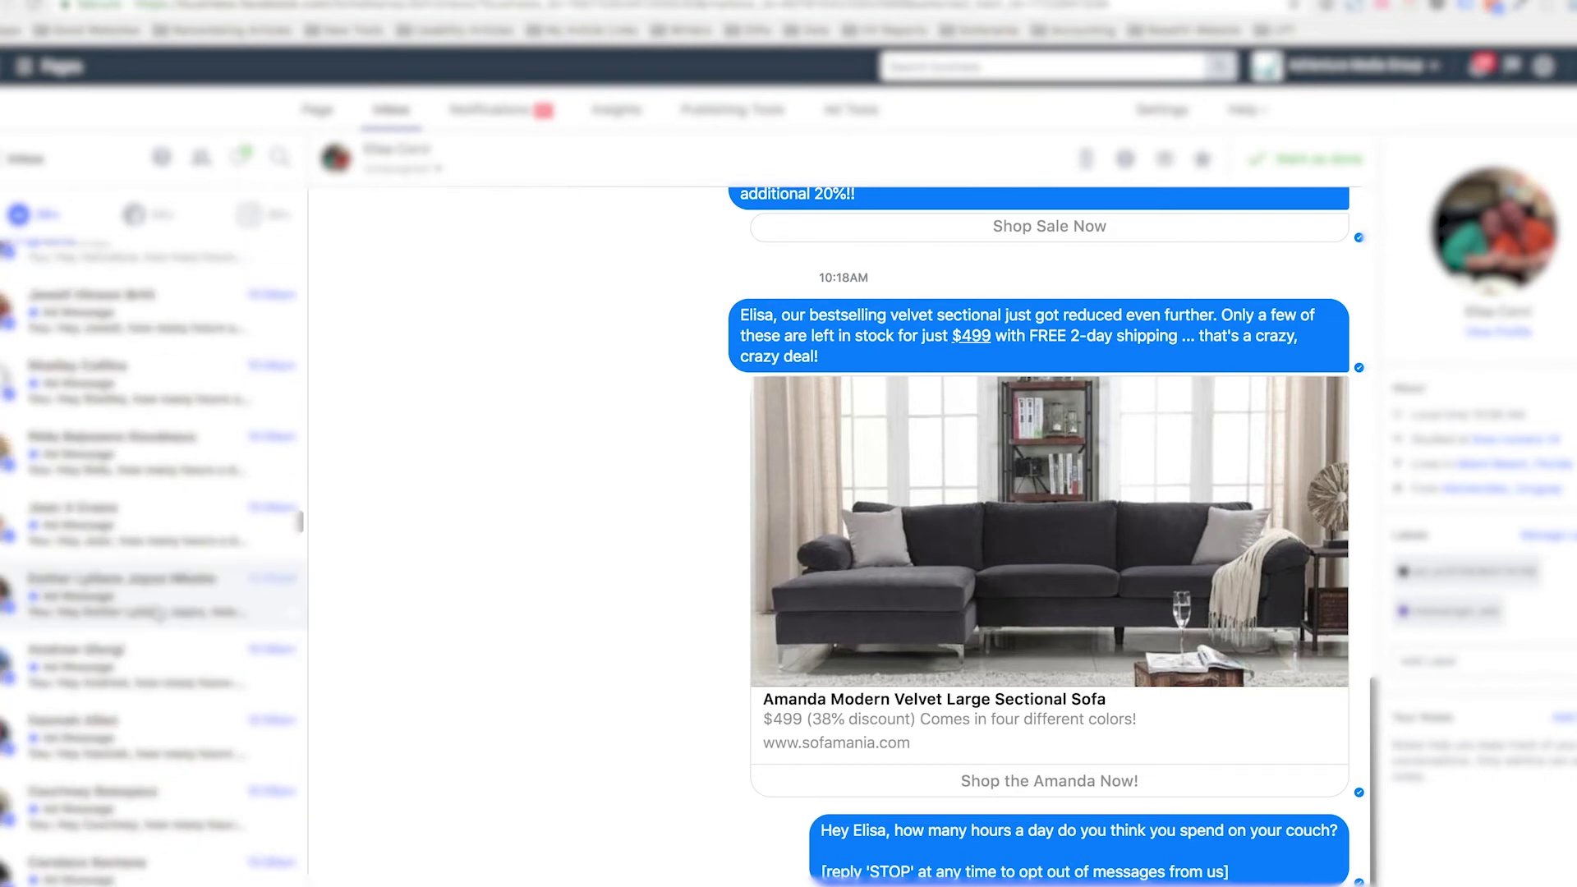
pyautogui.scroll(-10, 156, 612)
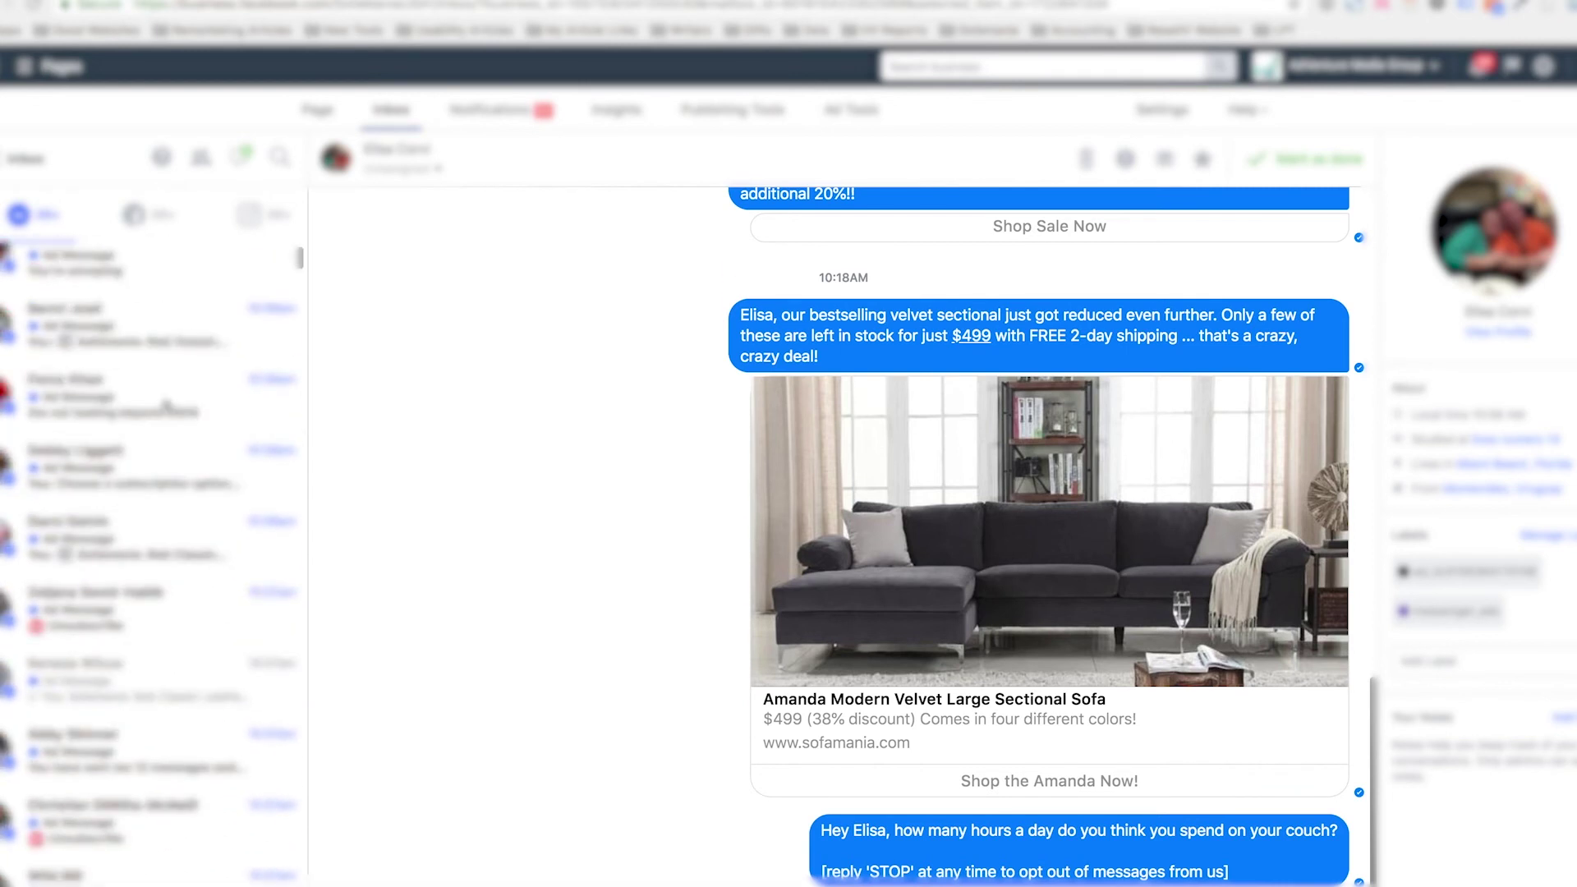
# Step: Open recipients' conversations in turn to read replies such as 'I dont no why', Stop and Unsubscribe
pyautogui.click(150, 327)
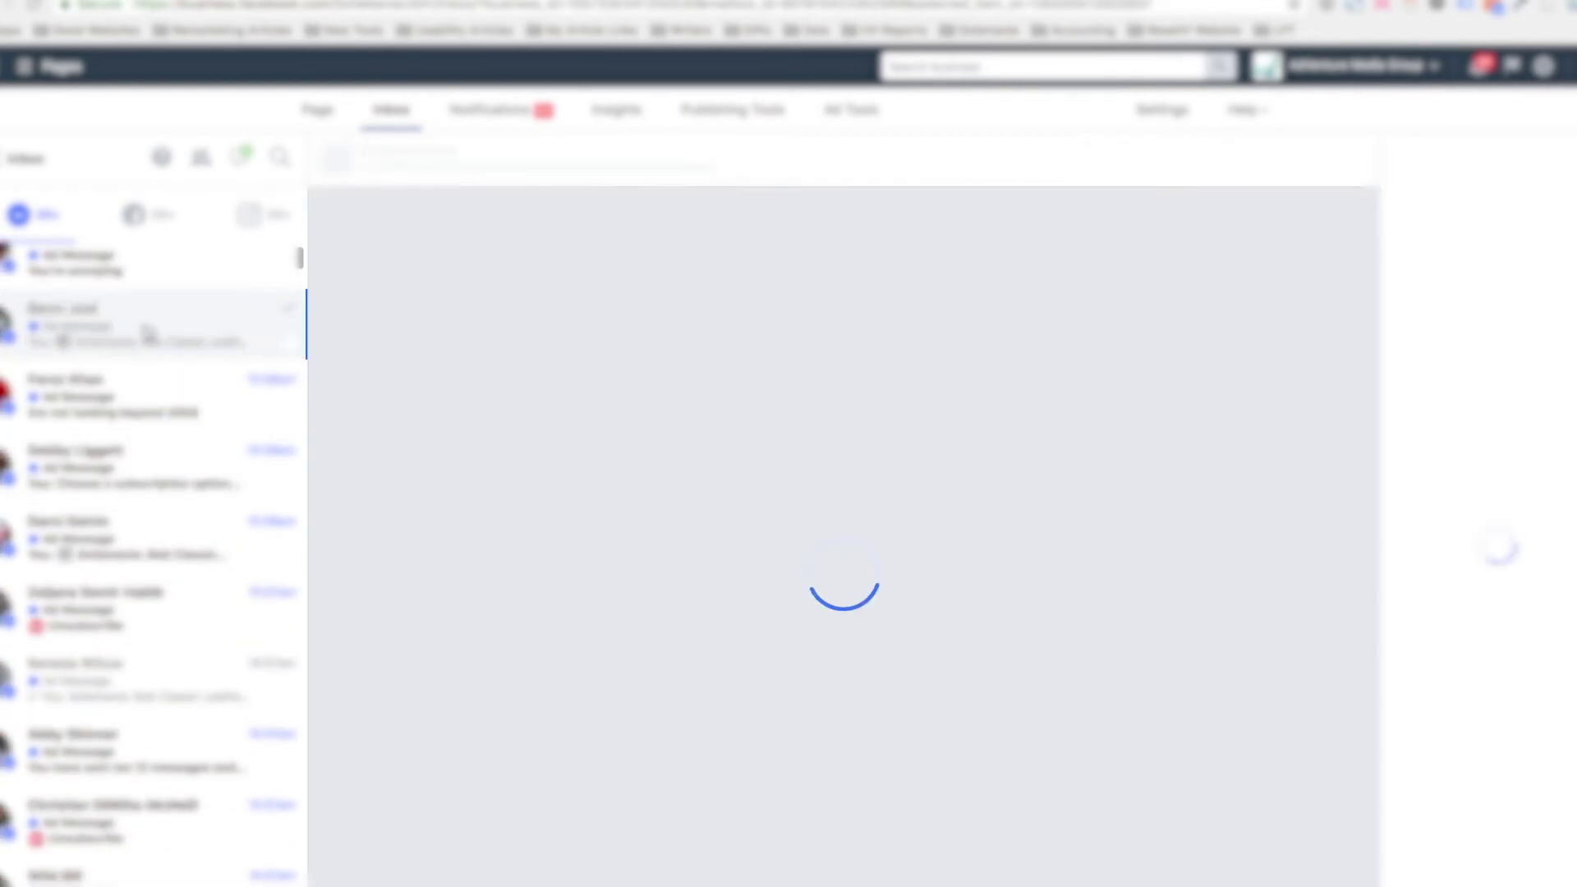
pyautogui.scroll(6, 623, 490)
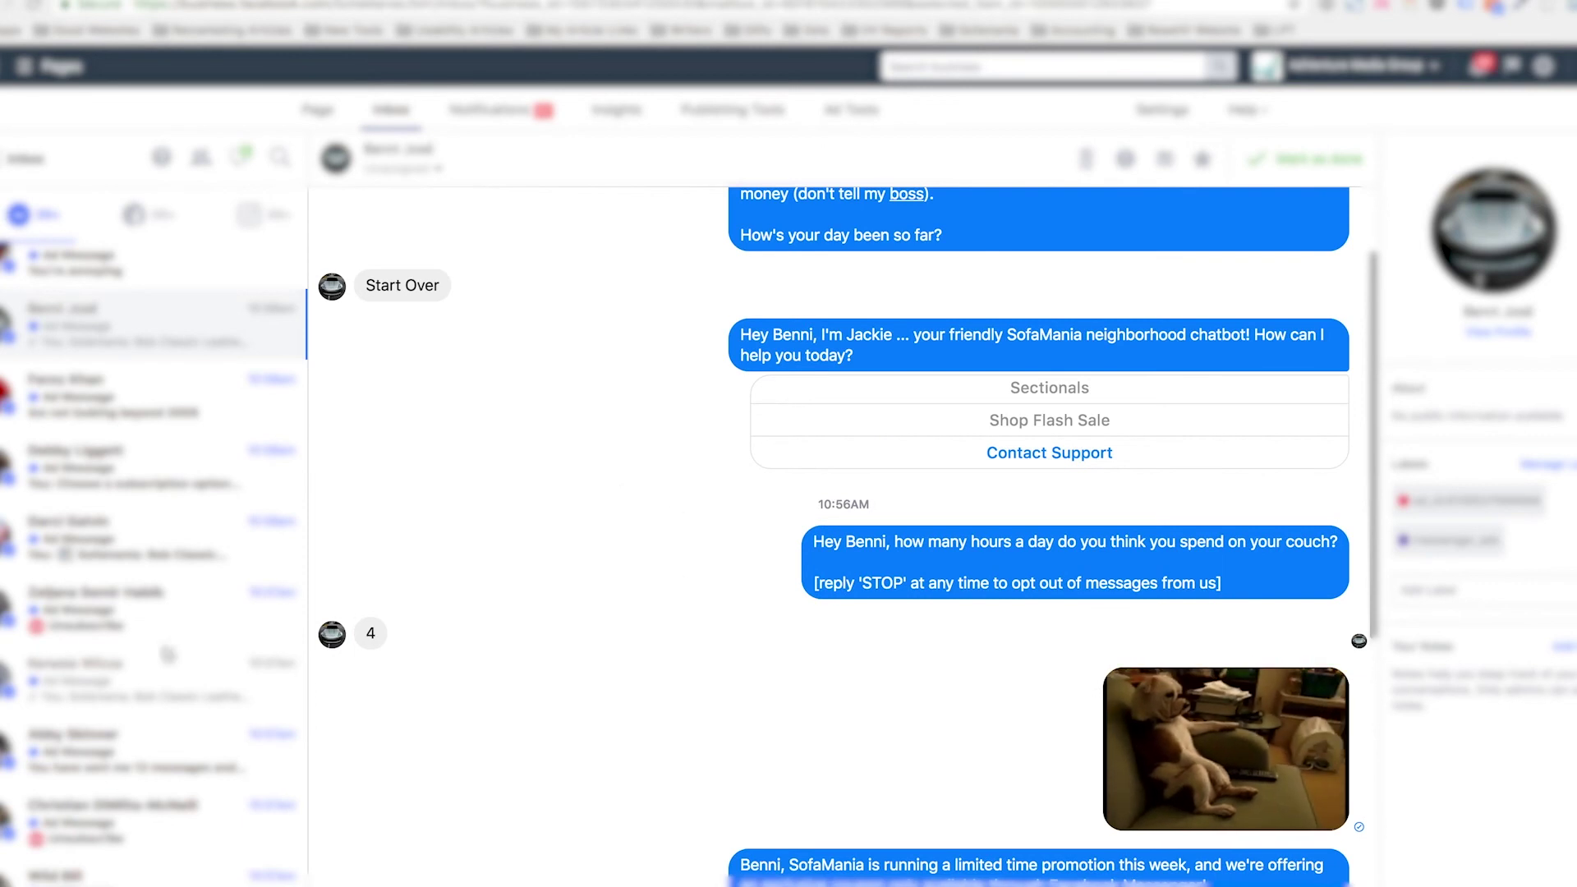
pyautogui.scroll(-6, 626, 682)
pyautogui.scroll(1, 123, 394)
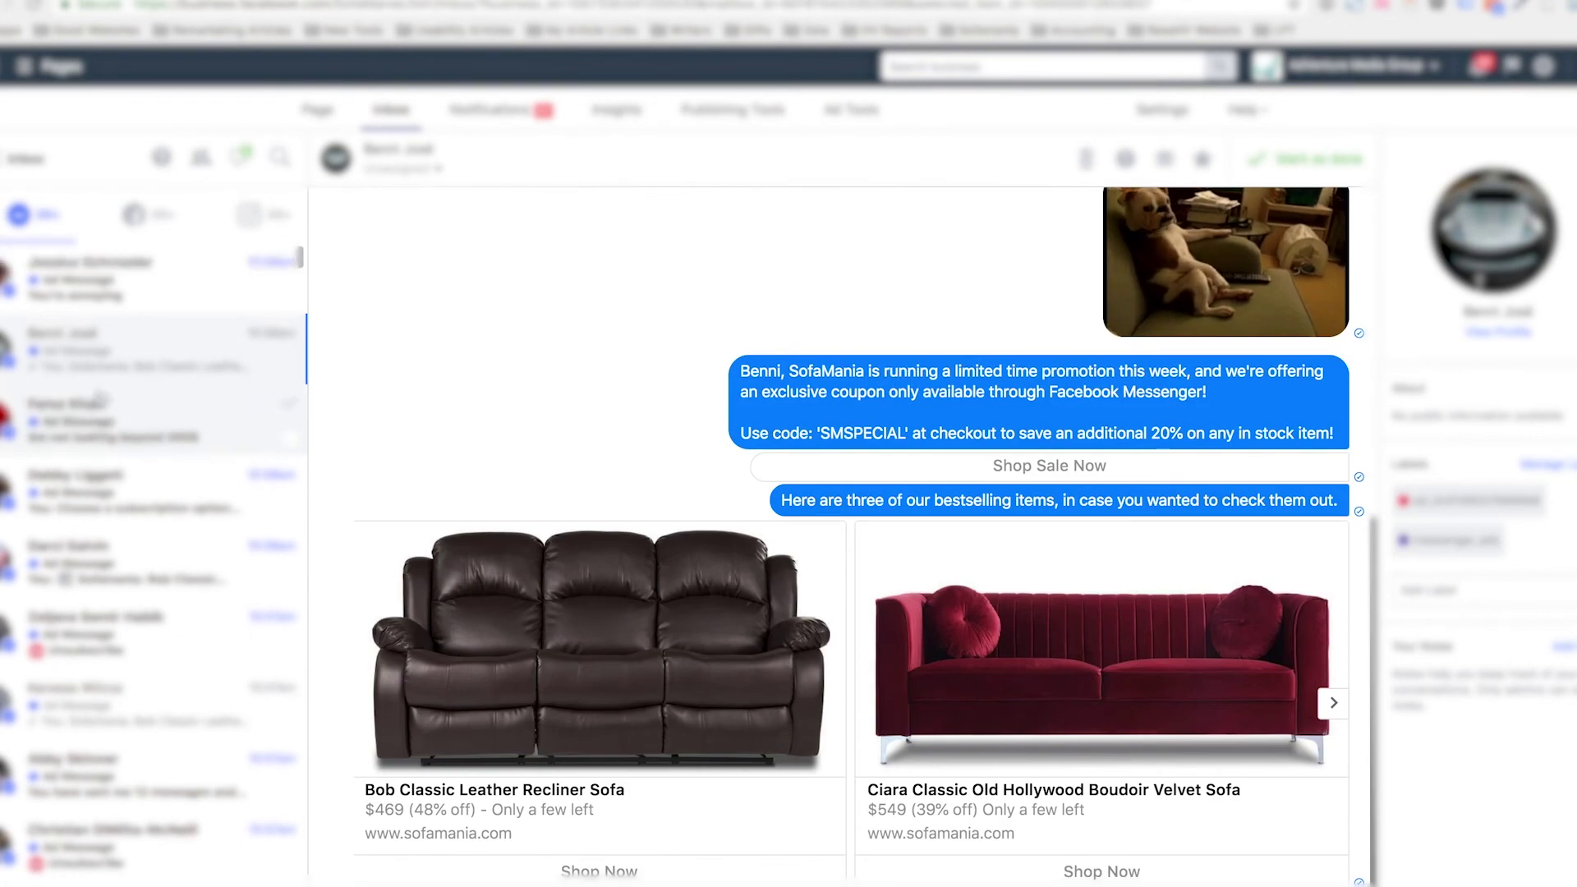
pyautogui.click(107, 296)
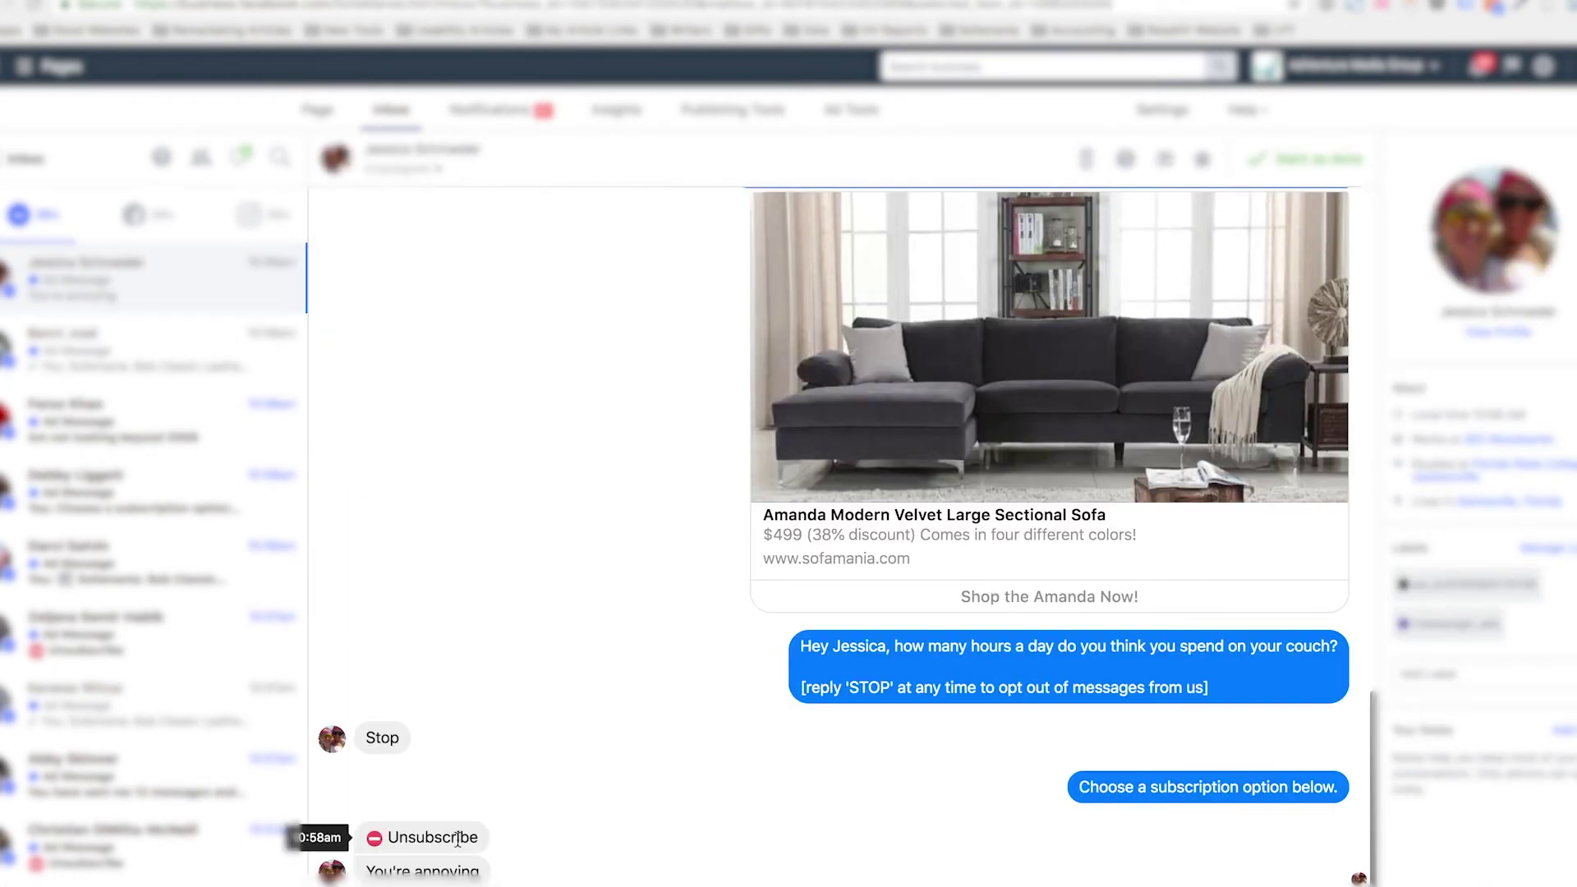